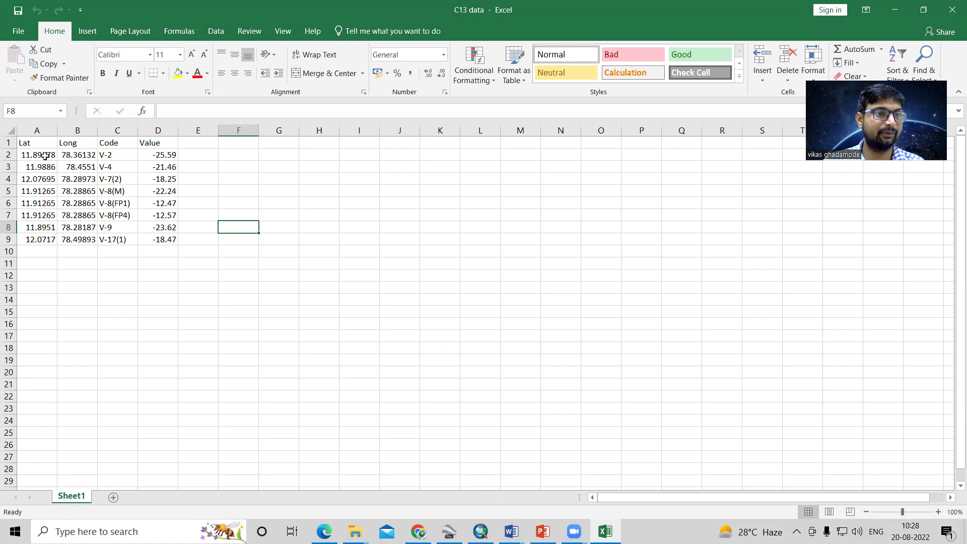
# Review the Lat, Long, Code and Value columns of the C13 data sheet
pyautogui.moveTo(153, 142); pyautogui.dragTo(151, 231)
pyautogui.click(231, 239)
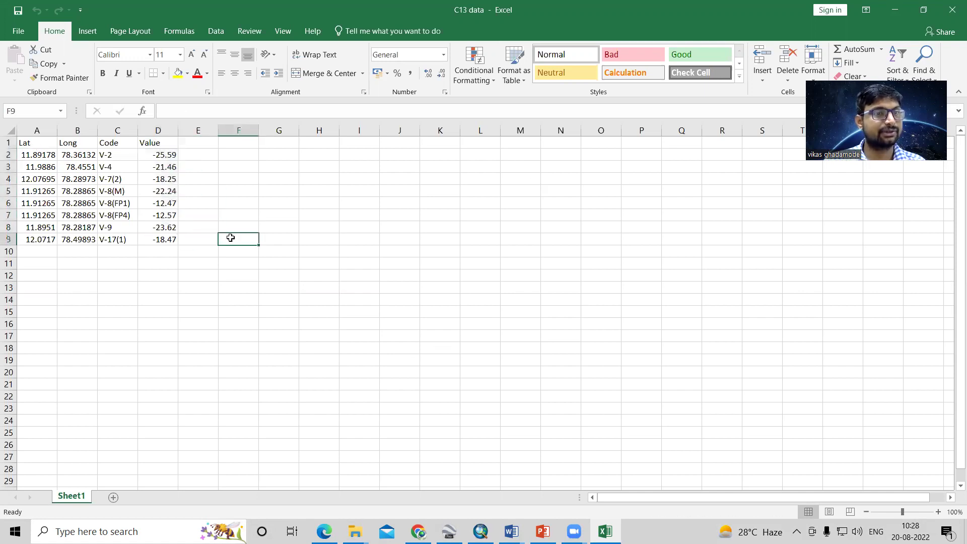
pyautogui.click(36, 141)
pyautogui.click(76, 143)
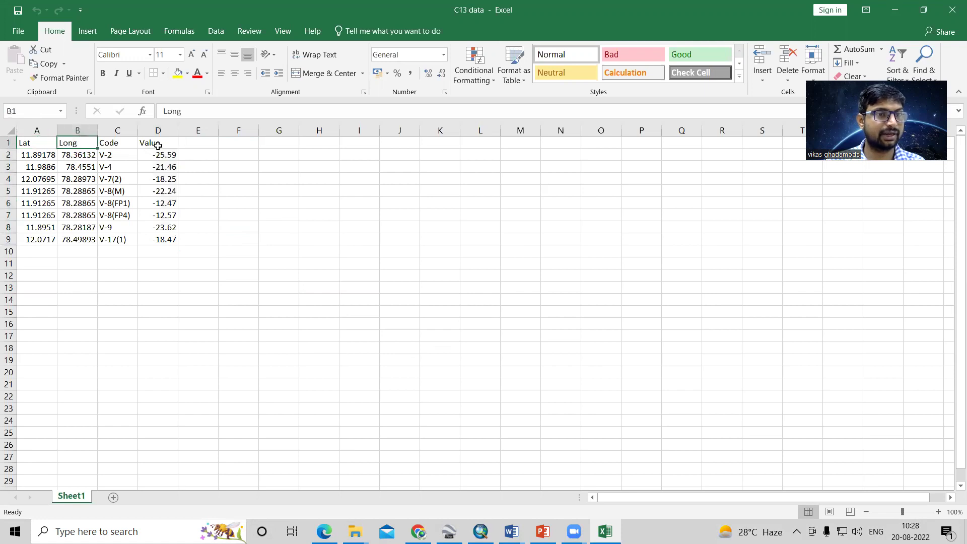
pyautogui.moveTo(154, 144); pyautogui.dragTo(162, 238)
pyautogui.click(273, 313)
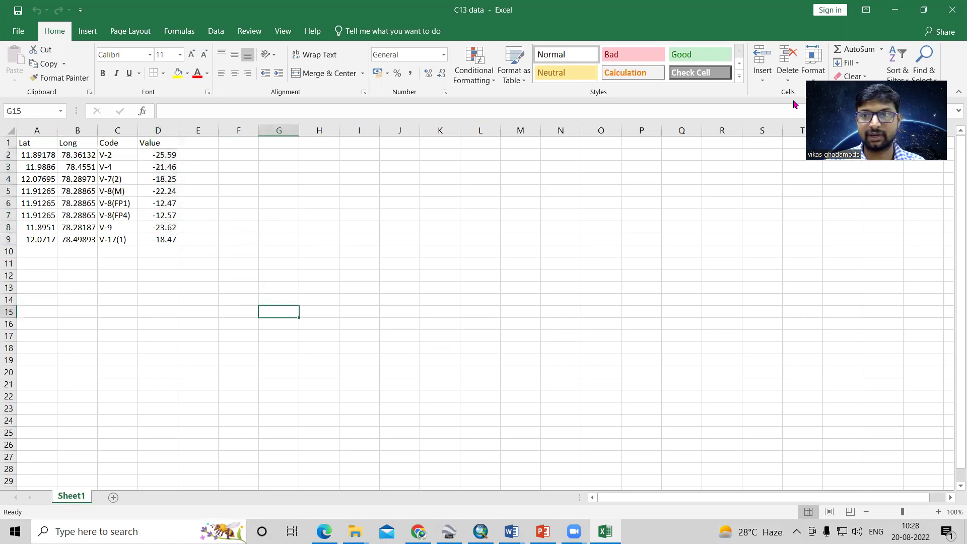
# Switch to File Explorer, inspect the contents of the Vaniyar Shapefile folder, and return to the C13 data workbook in Excel
pyautogui.hotkey('alt', 'Tab')
pyautogui.doubleClick(238, 184)
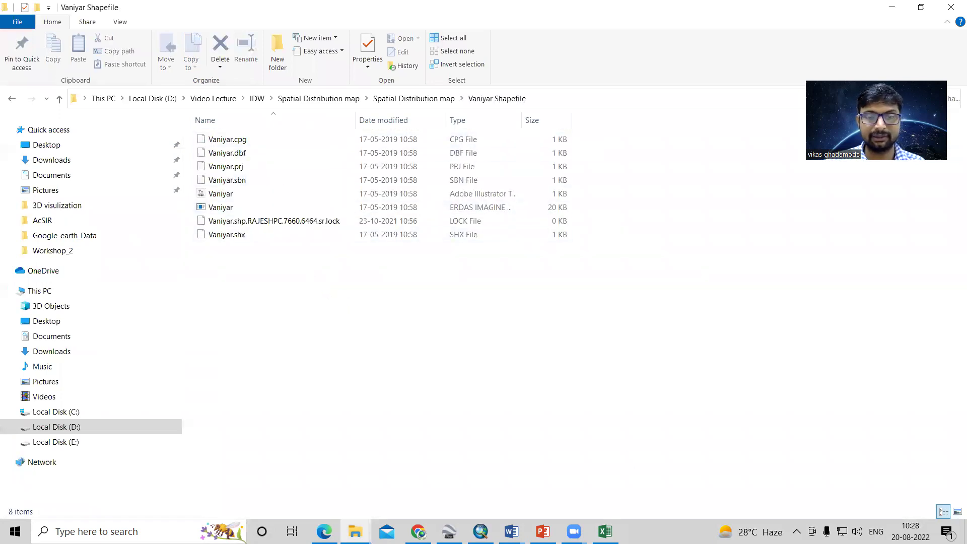
pyautogui.moveTo(606, 531)
pyautogui.click(607, 481)
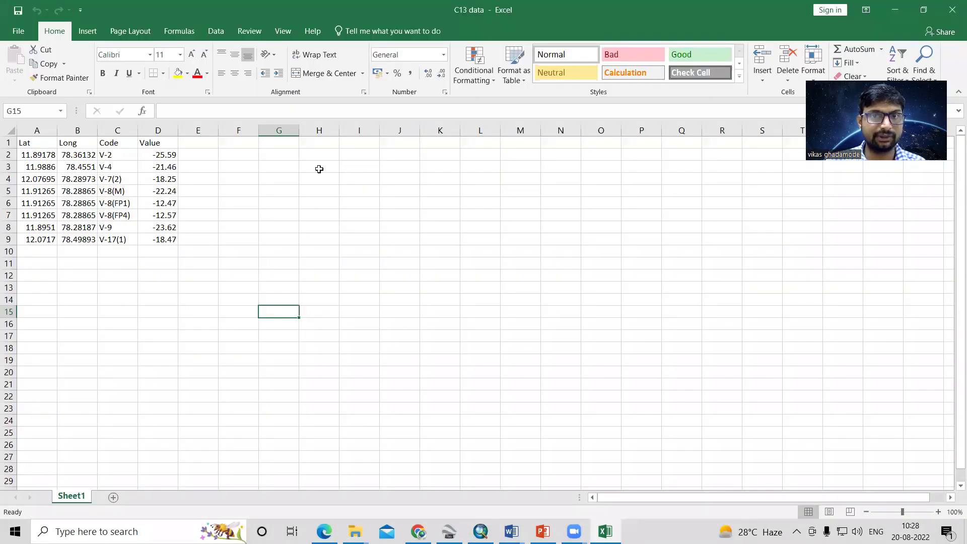
# Begin saving a copy of the workbook in the Spatial Distribution map folder with the CSV (Comma delimited) file type
pyautogui.click(20, 31)
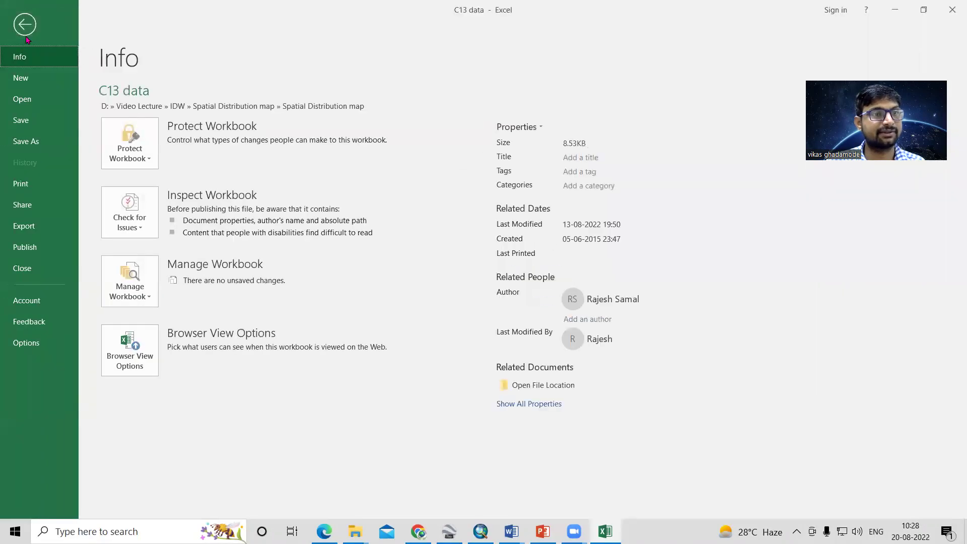
pyautogui.click(24, 25)
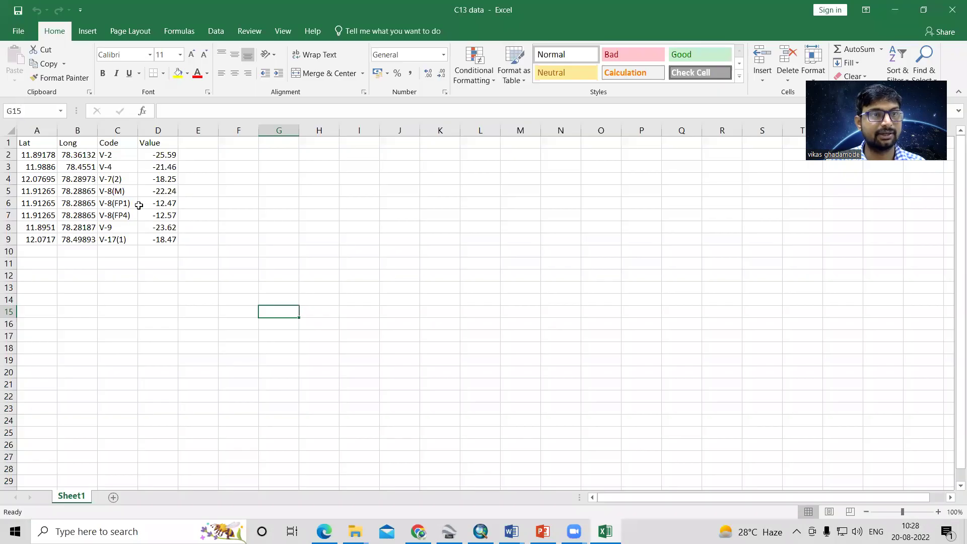
pyautogui.click(20, 32)
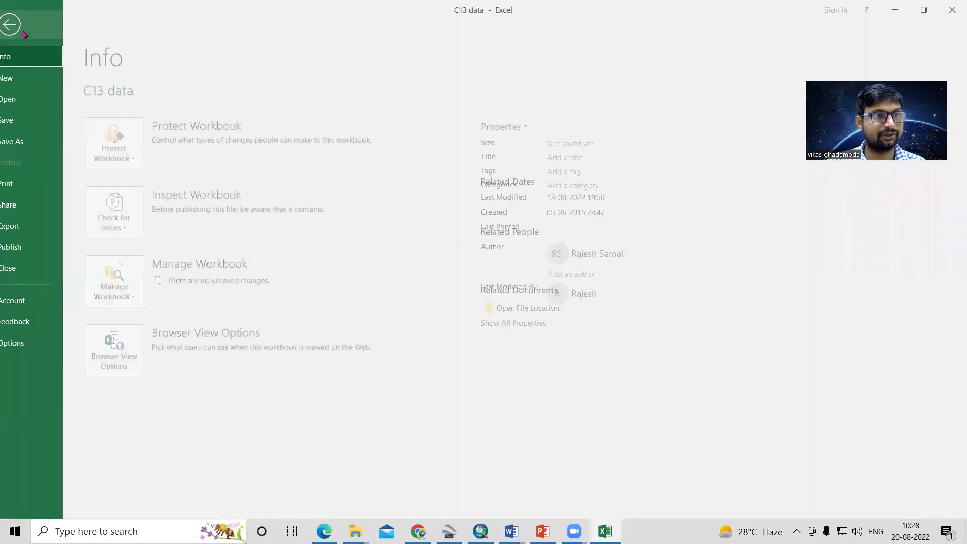
pyautogui.click(53, 146)
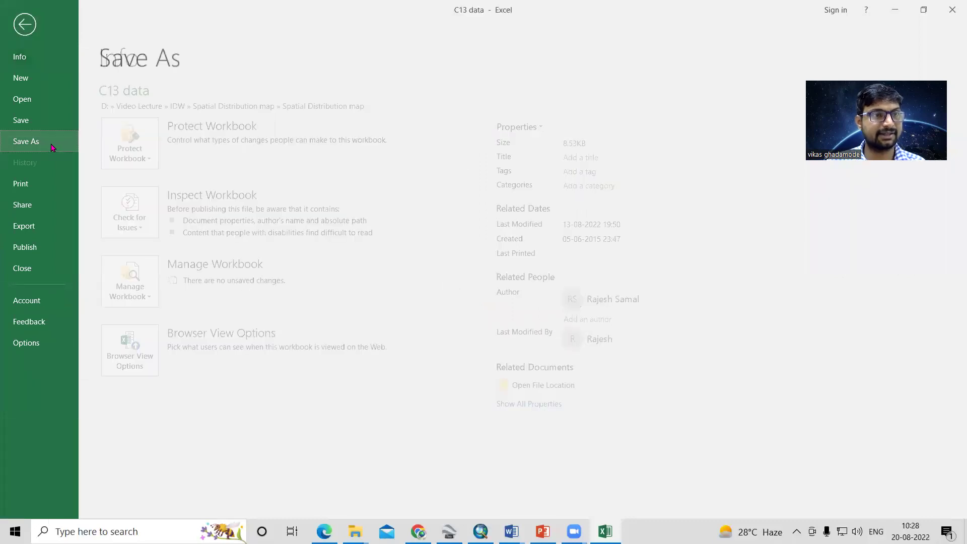
pyautogui.click(149, 227)
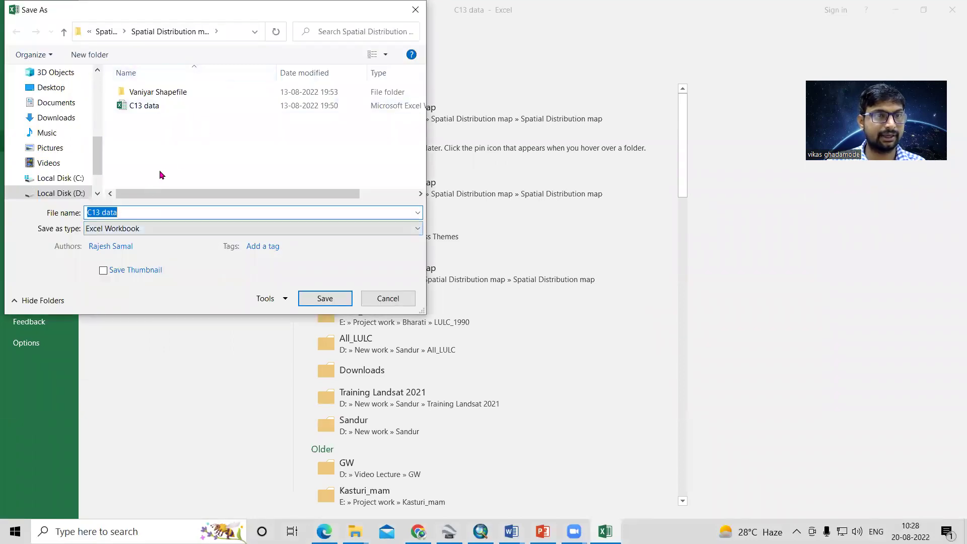
pyautogui.click(154, 229)
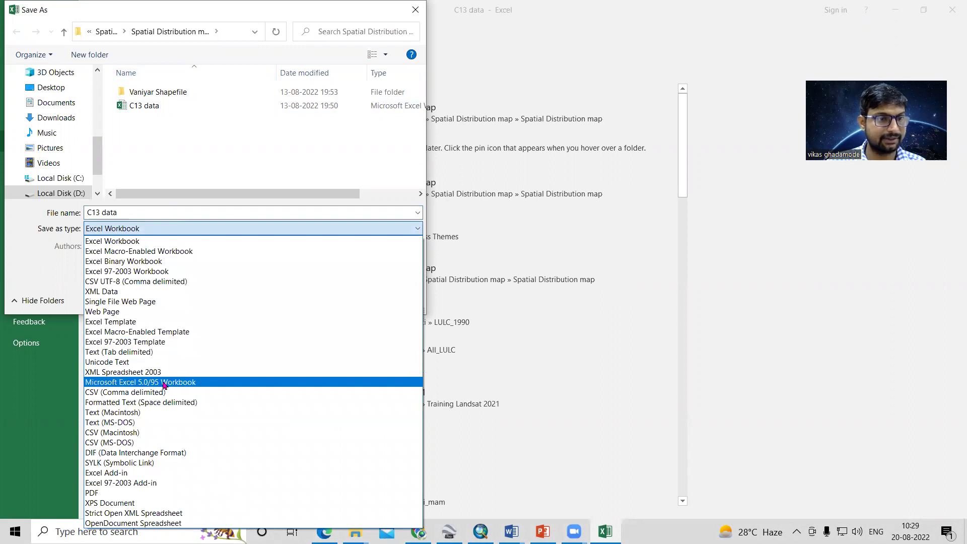
pyautogui.click(155, 393)
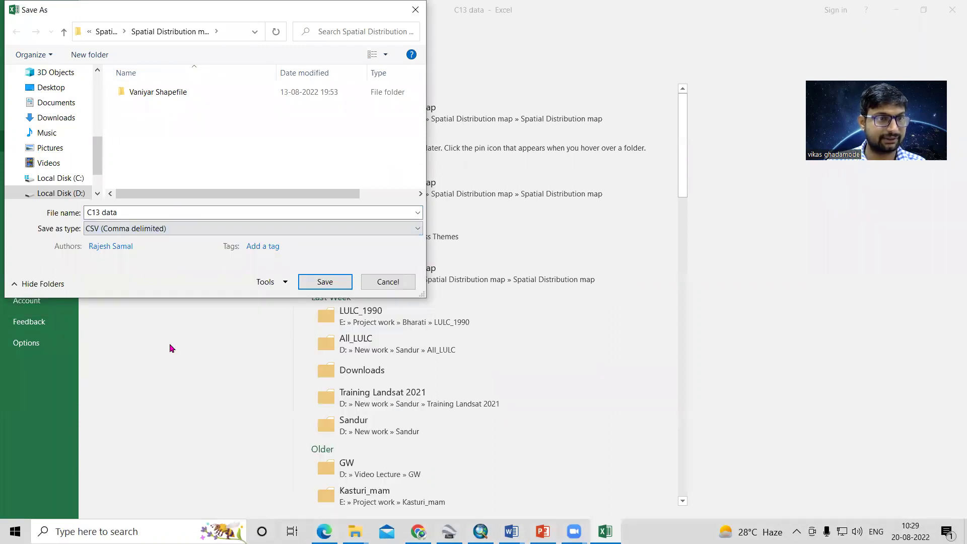
# Name the CSV copy CSV_data and save it
pyautogui.doubleClick(143, 209)
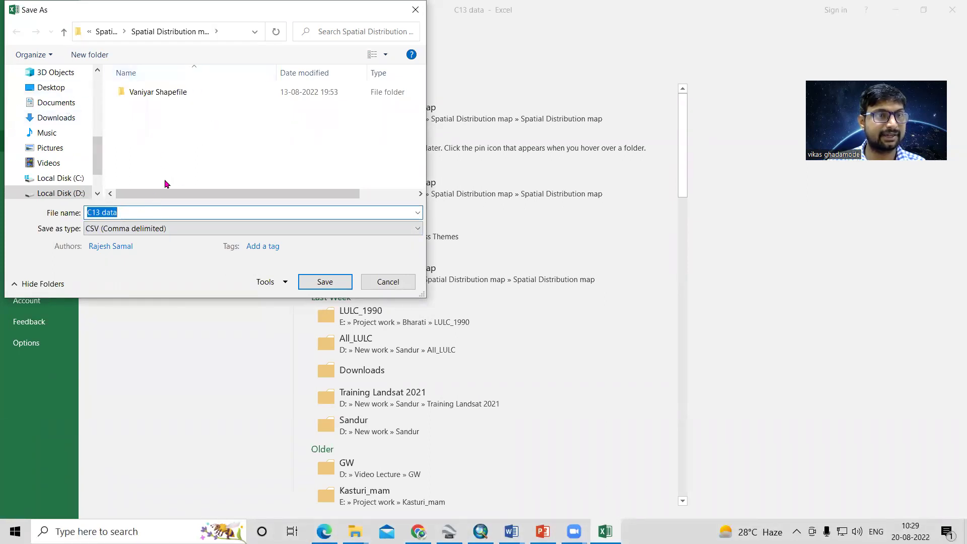
pyautogui.click(100, 209)
pyautogui.press('BackSpace')
pyautogui.press('BackSpace')
pyautogui.press('BackSpace')
pyautogui.press('BackSpace')
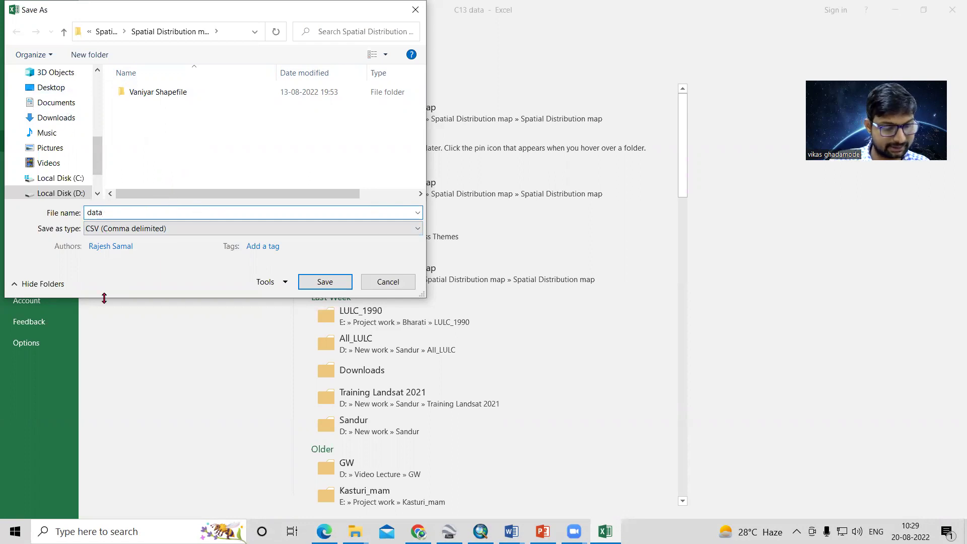
pyautogui.write('CSV')
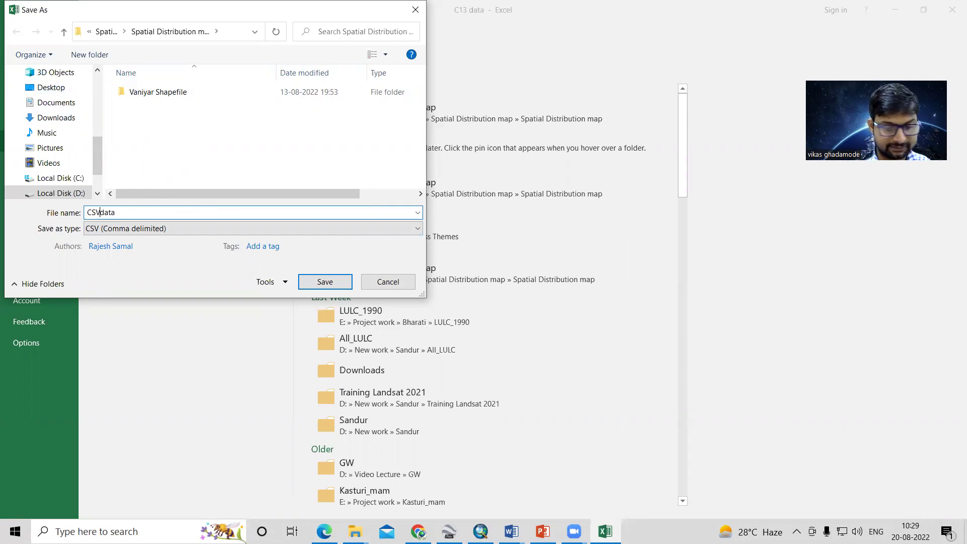
pyautogui.write('_')
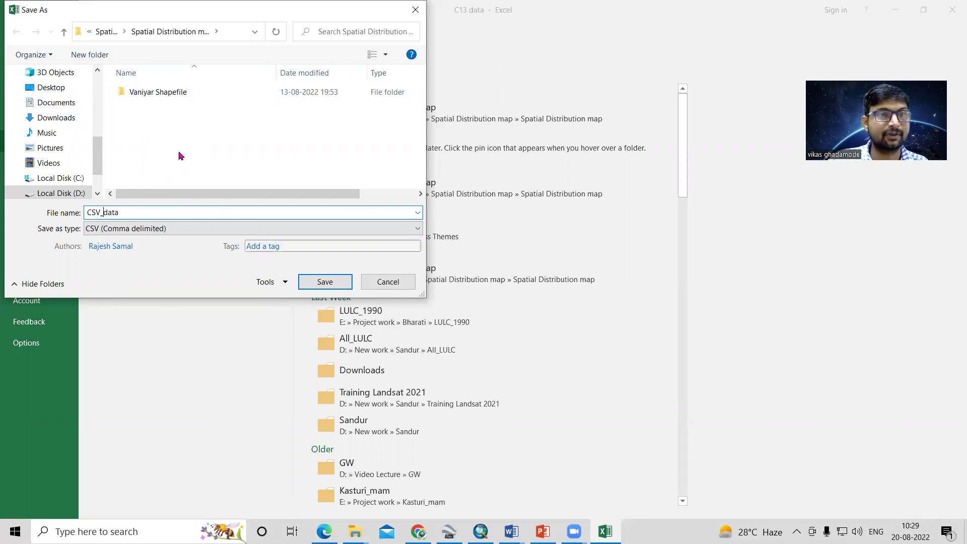
pyautogui.click(323, 282)
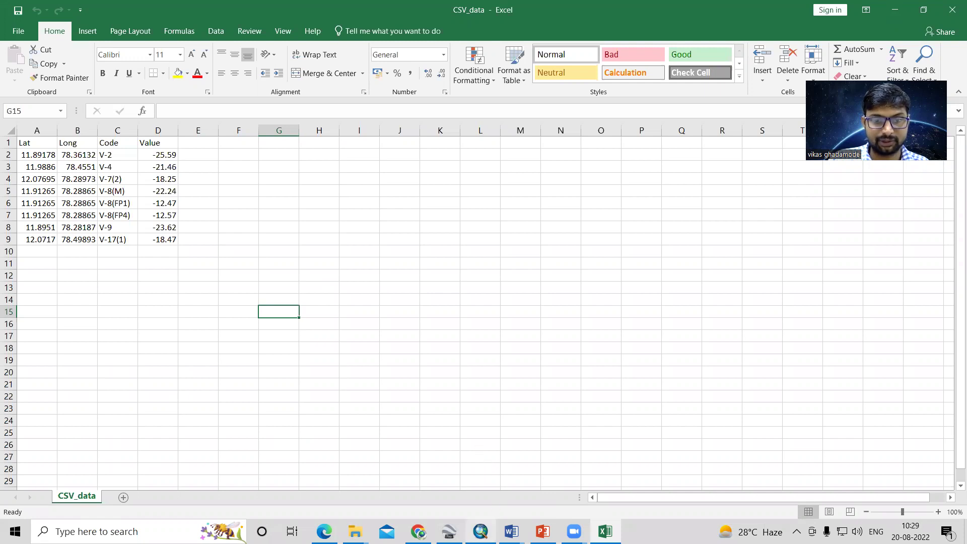
# Switch to the untitled ArcMap document and start the Add XY Data command
pyautogui.moveTo(480, 531)
pyautogui.click(503, 498)
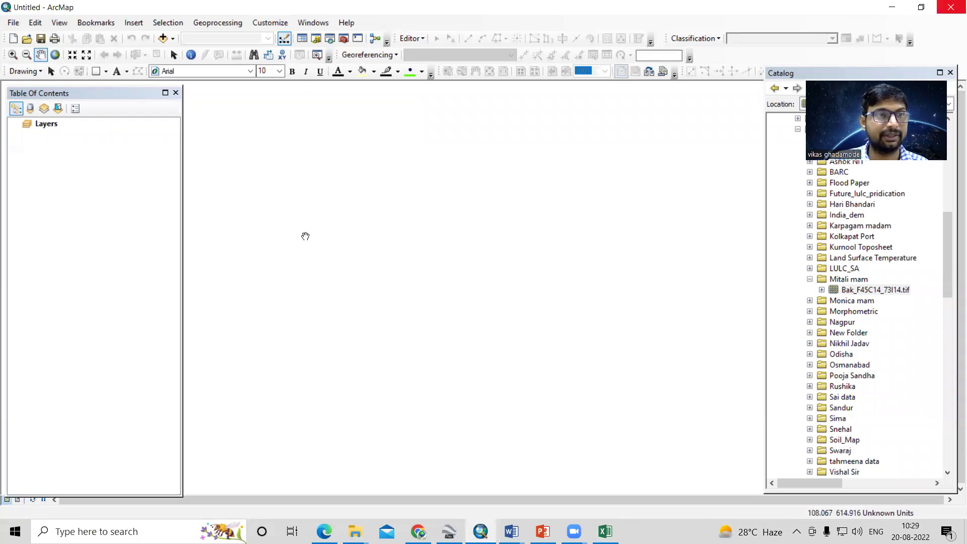
pyautogui.click(13, 23)
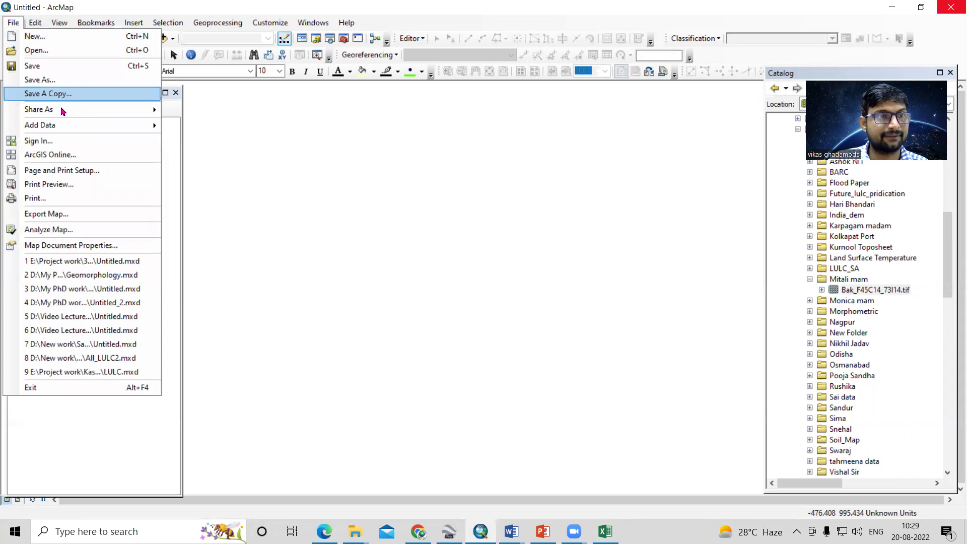
pyautogui.moveTo(74, 132)
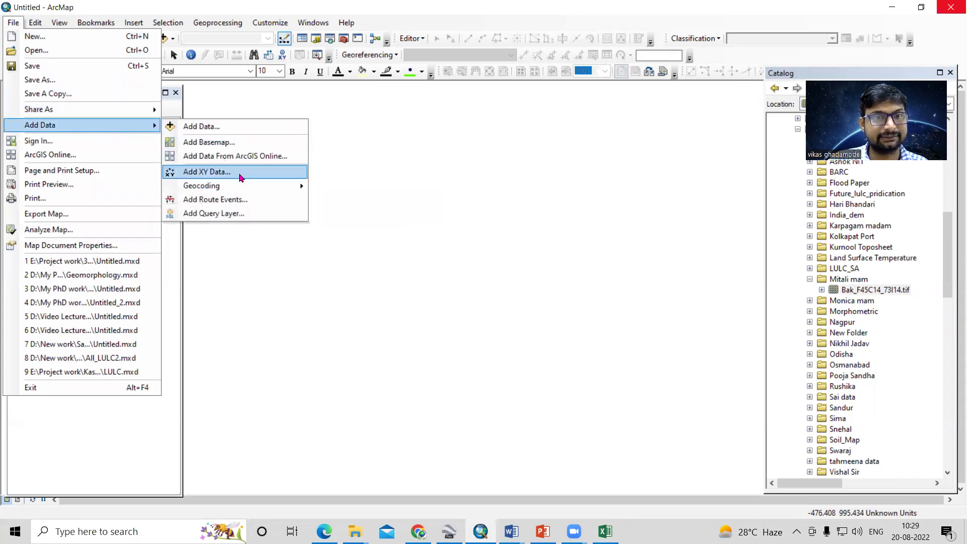
pyautogui.click(207, 172)
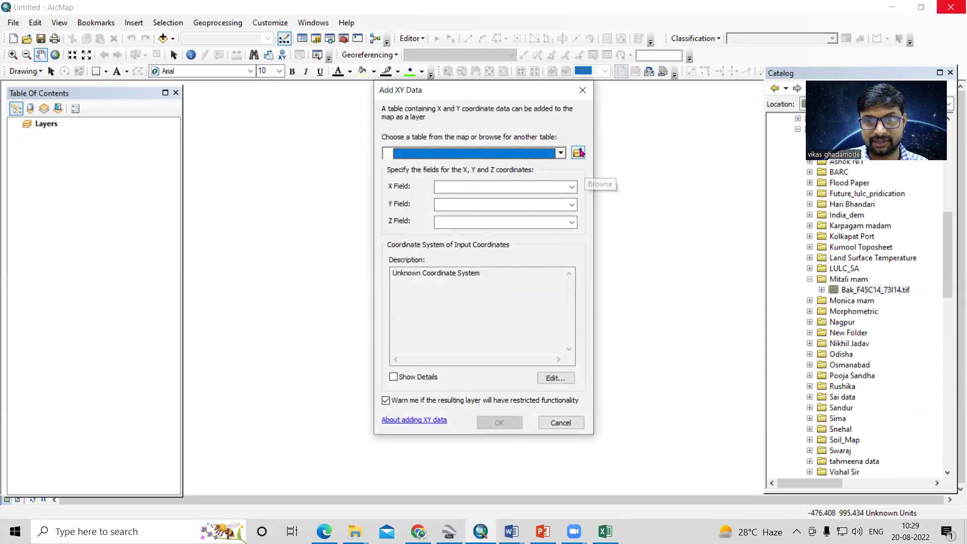
# Load CSV_data.csv from the nested Spatial Distribution map folder under D:\Video Lecture\IDW as the XY data table
pyautogui.click(578, 153)
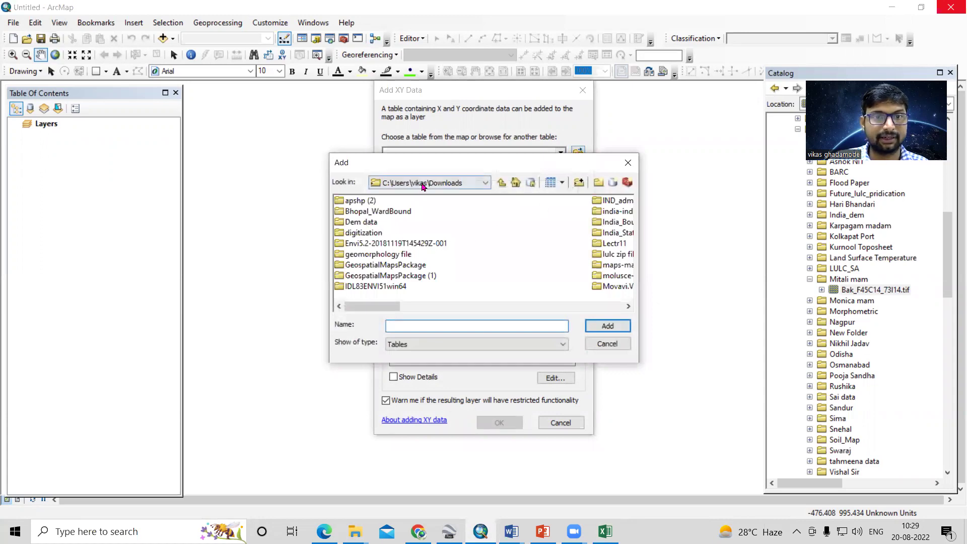
pyautogui.click(448, 184)
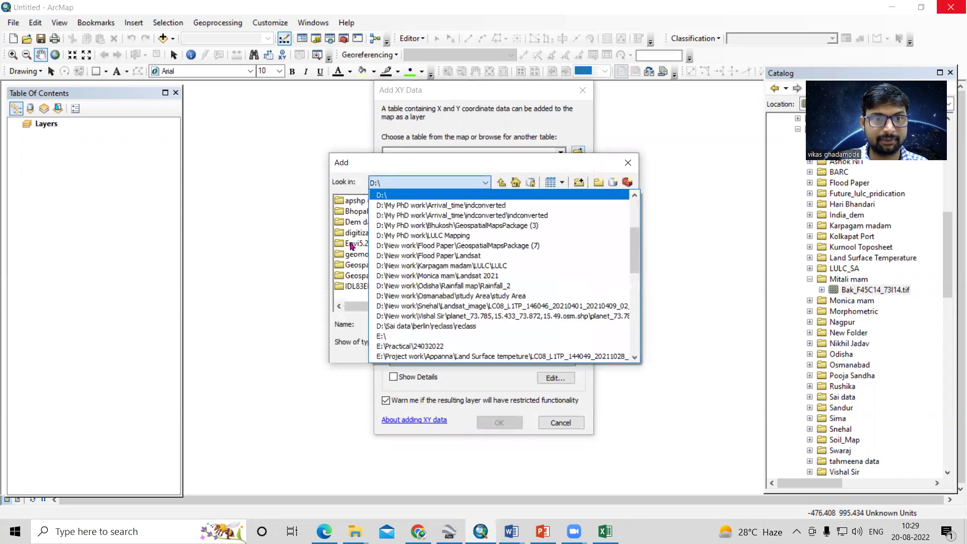
pyautogui.click(438, 255)
pyautogui.click(359, 244)
pyautogui.scroll(-2, 360, 252)
pyautogui.scroll(-2, 360, 252)
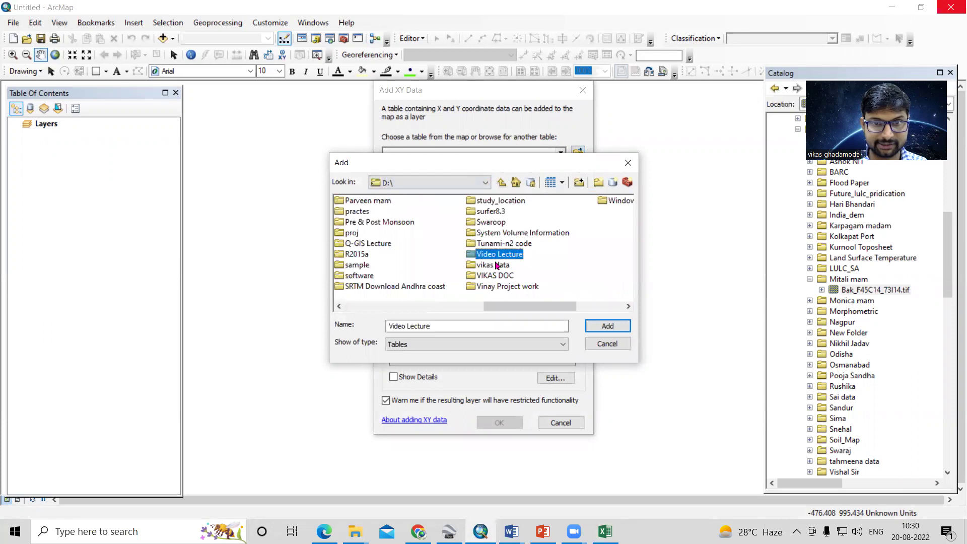
pyautogui.doubleClick(501, 255)
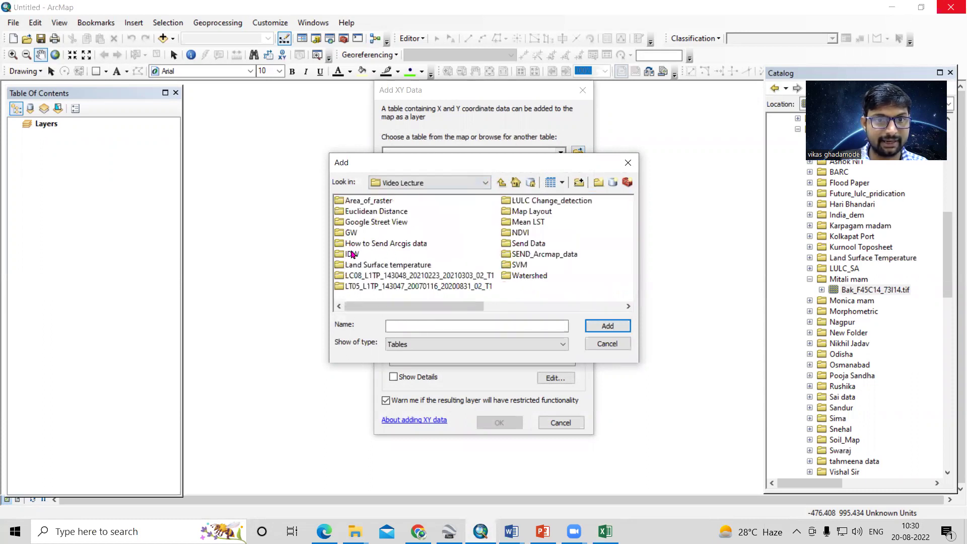
pyautogui.doubleClick(352, 255)
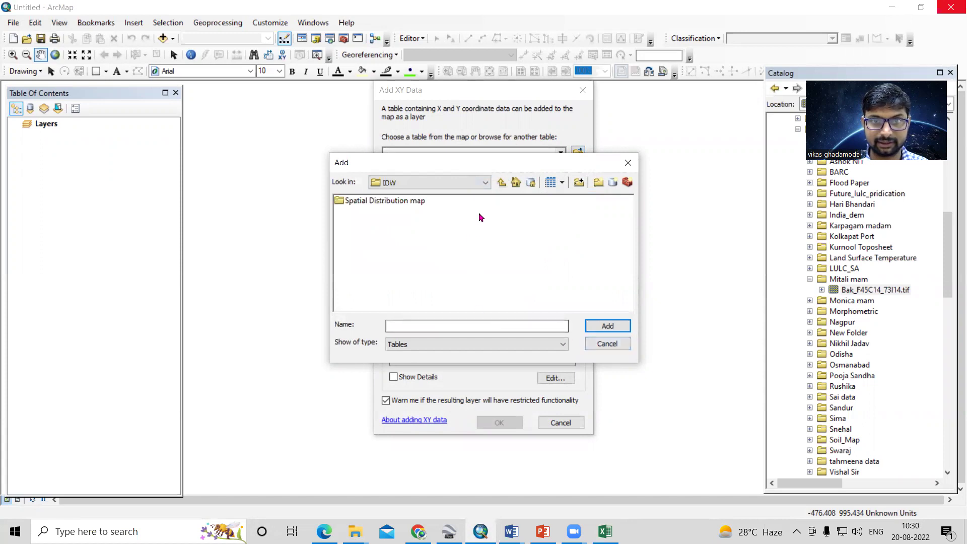
pyautogui.doubleClick(395, 204)
pyautogui.doubleClick(395, 203)
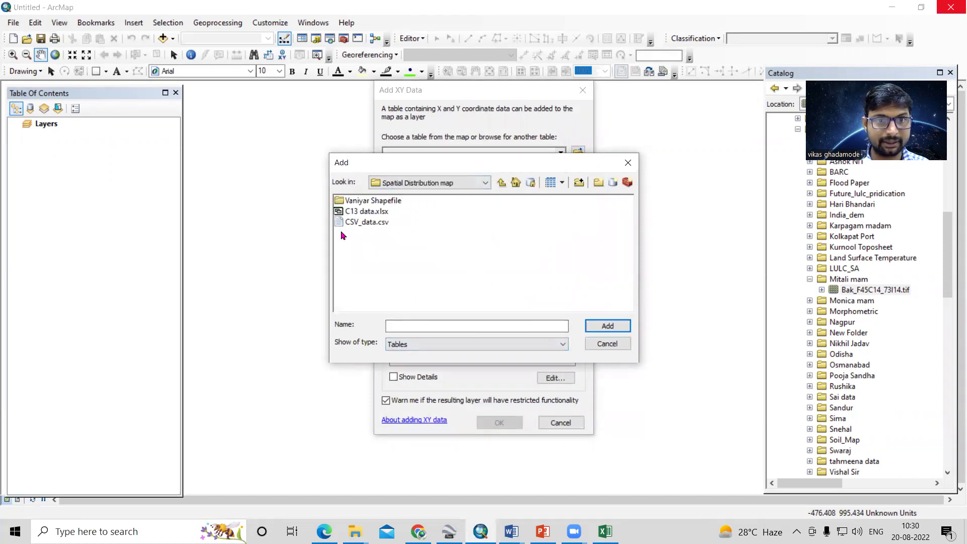
pyautogui.click(365, 223)
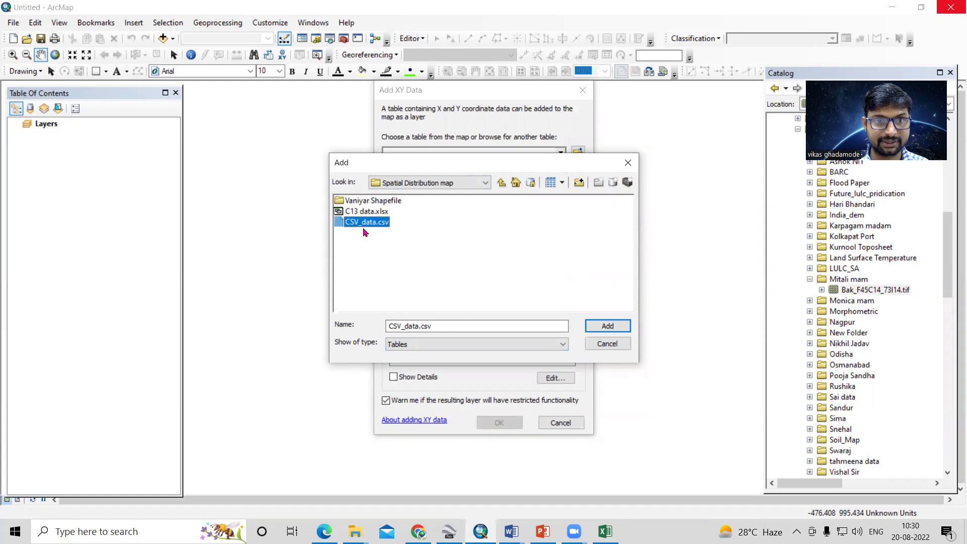
pyautogui.click(609, 327)
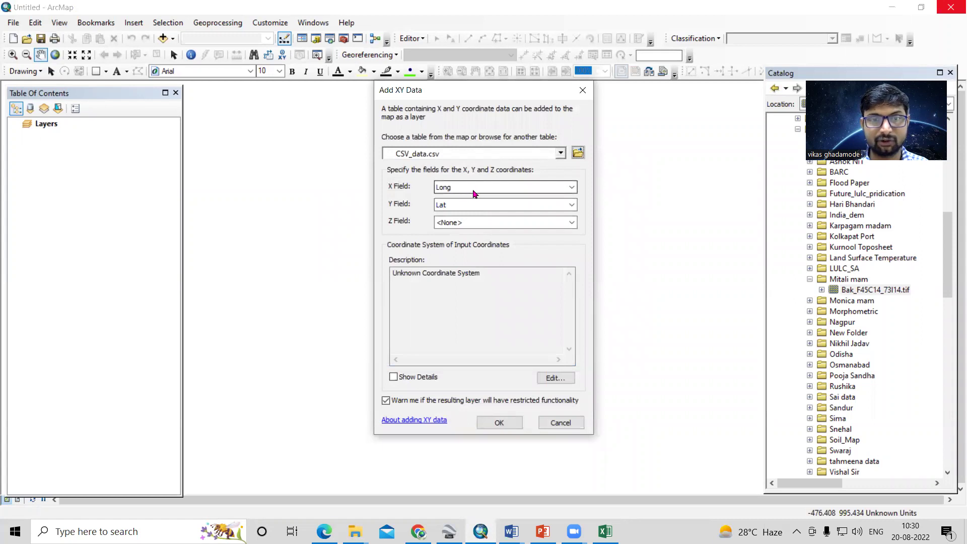
# Set the Z field to Value and assign the WGS 1984 geographic coordinate system to the input coordinates
pyautogui.click(571, 224)
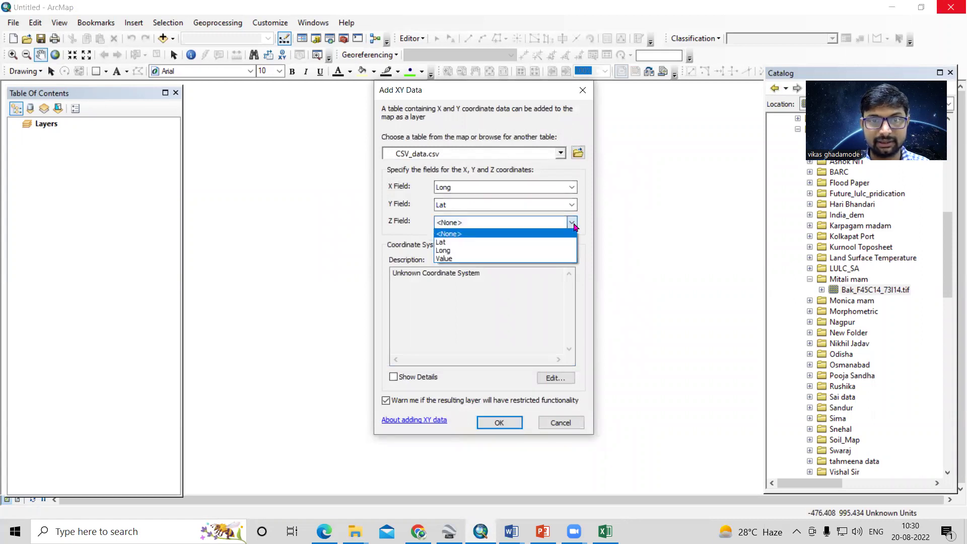
pyautogui.click(453, 259)
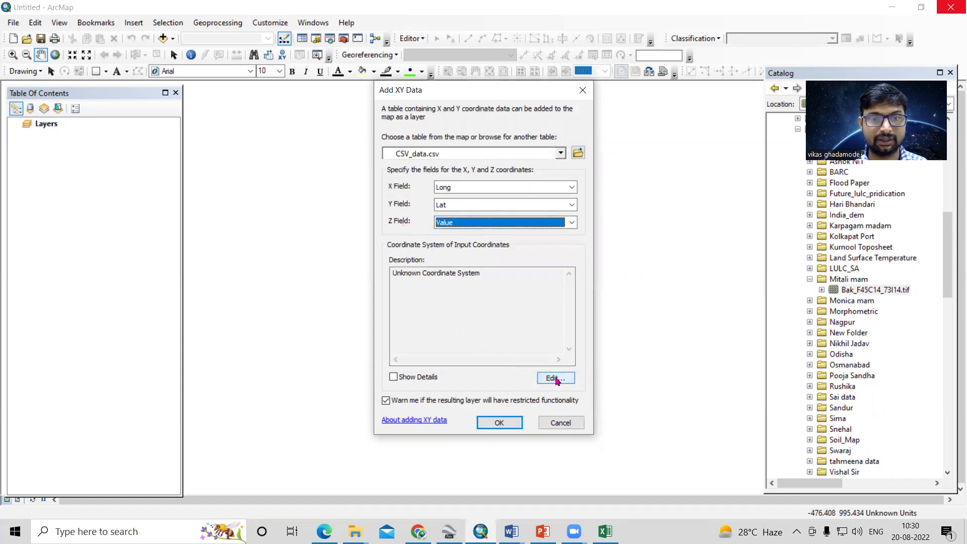
pyautogui.click(556, 379)
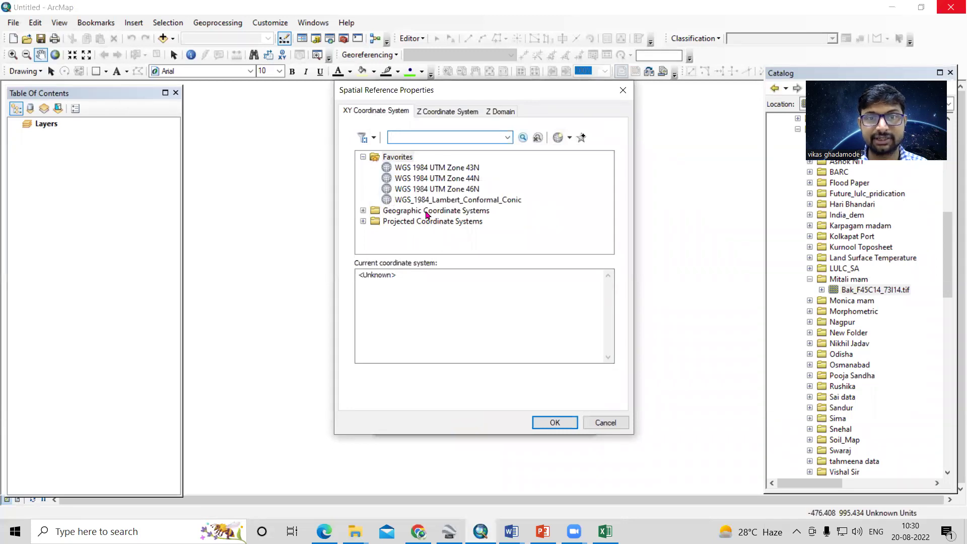
pyautogui.doubleClick(419, 211)
pyautogui.scroll(-2, 417, 221)
pyautogui.scroll(-2, 414, 236)
pyautogui.doubleClick(409, 232)
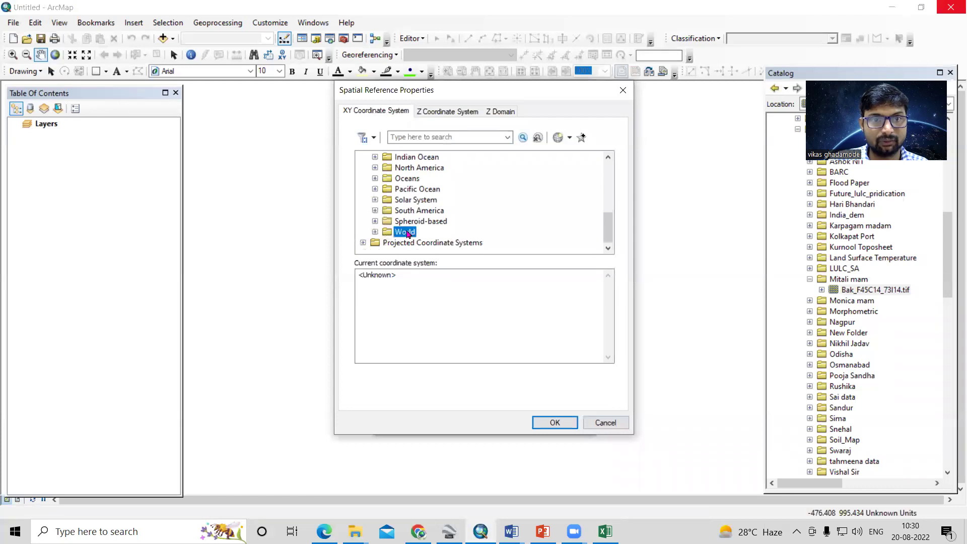
pyautogui.scroll(-2, 421, 232)
pyautogui.scroll(-3, 426, 234)
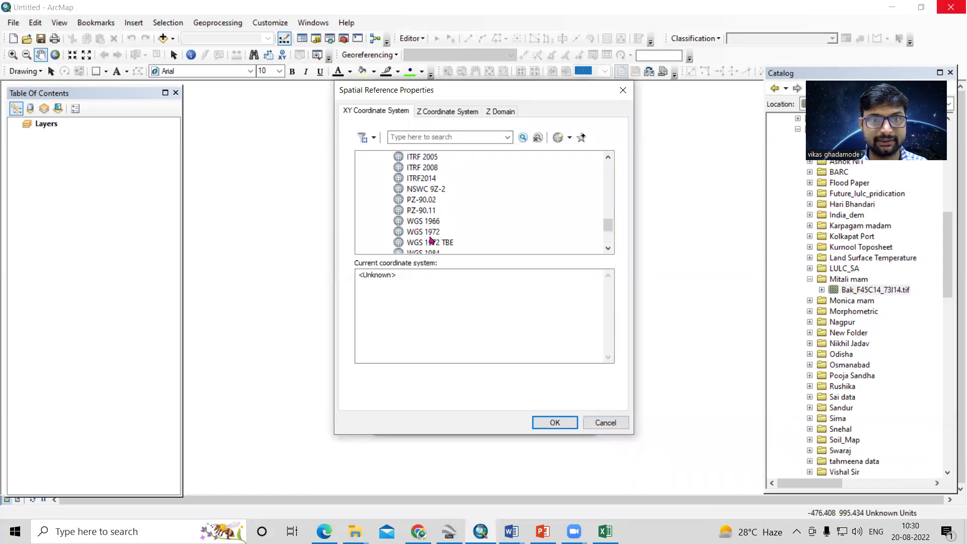
pyautogui.click(432, 190)
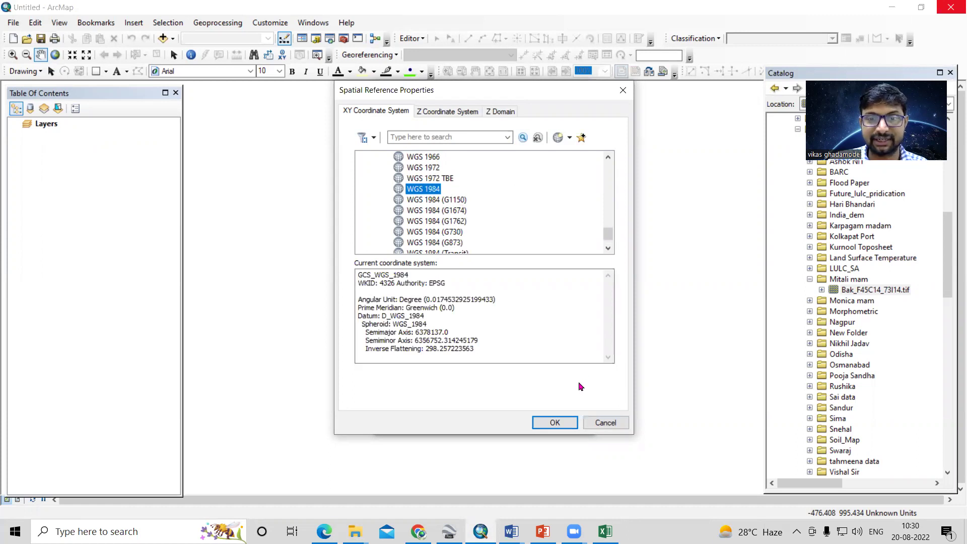
pyautogui.click(555, 422)
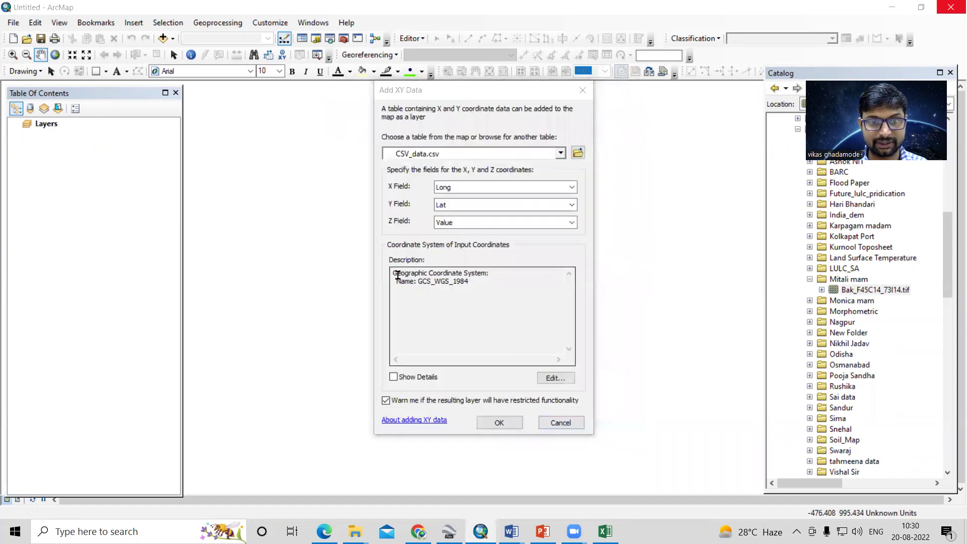
# Add the CSV_data.csv points to the map as an XY event layer, accepting the missing Object-ID field limitation
pyautogui.moveTo(393, 272); pyautogui.dragTo(471, 280)
pyautogui.click(440, 294)
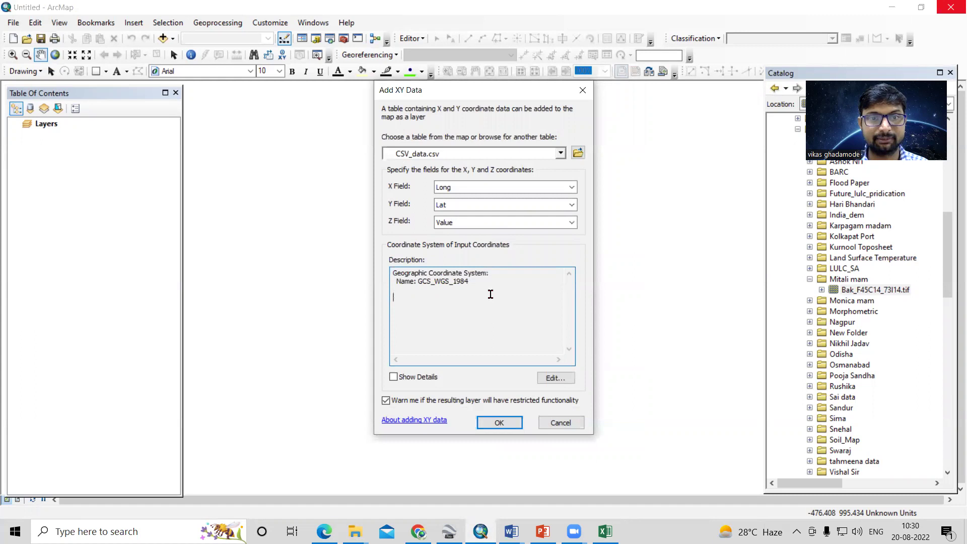
pyautogui.click(502, 424)
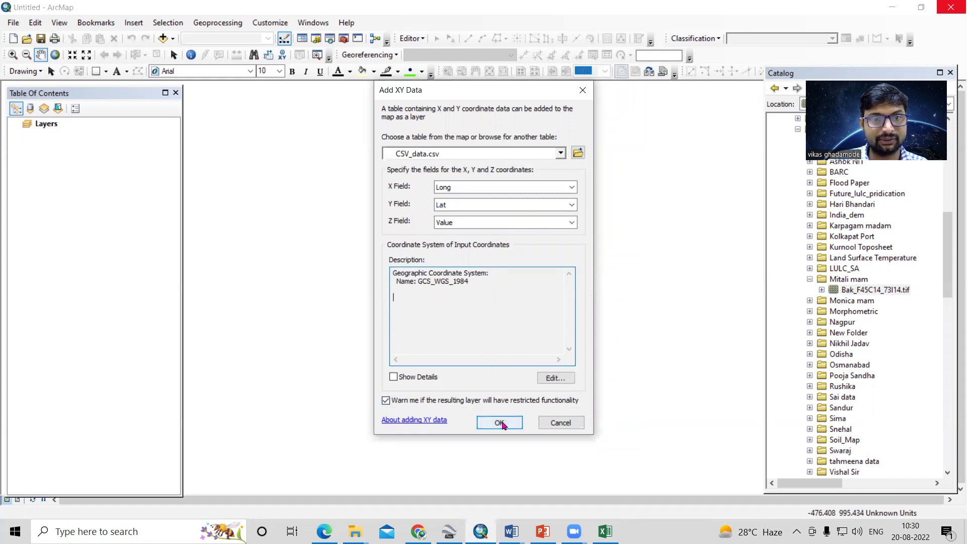
pyautogui.click(500, 423)
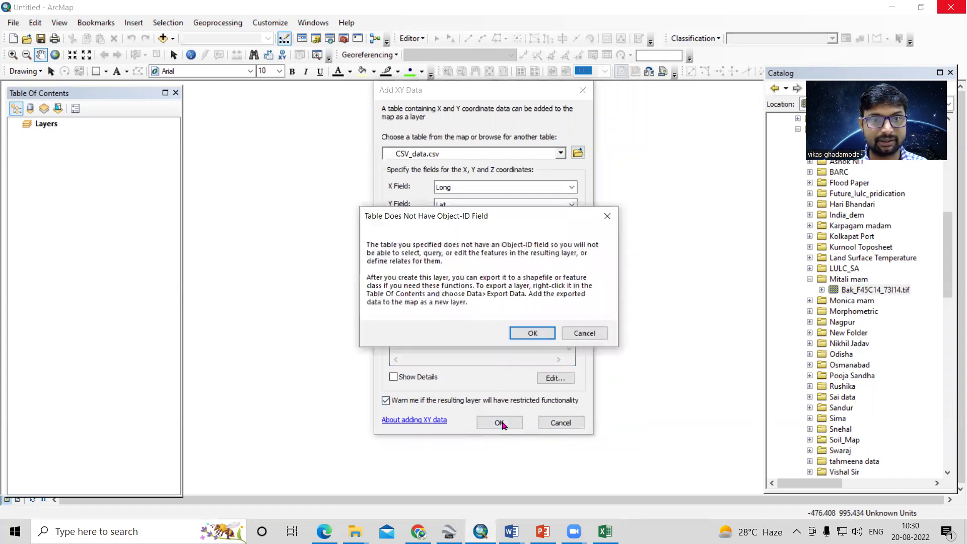
pyautogui.click(532, 333)
pyautogui.scroll(2, 437, 335)
pyautogui.scroll(-2, 436, 334)
pyautogui.scroll(-2, 600, 328)
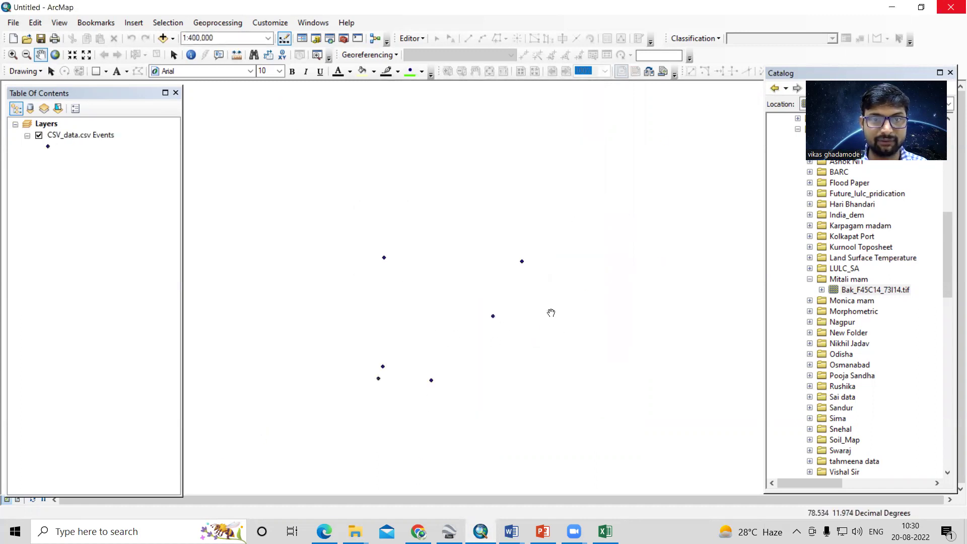
# Refresh the D:\ folder connection in the Catalog and expand its Video Lecture folder
pyautogui.scroll(8, 840, 294)
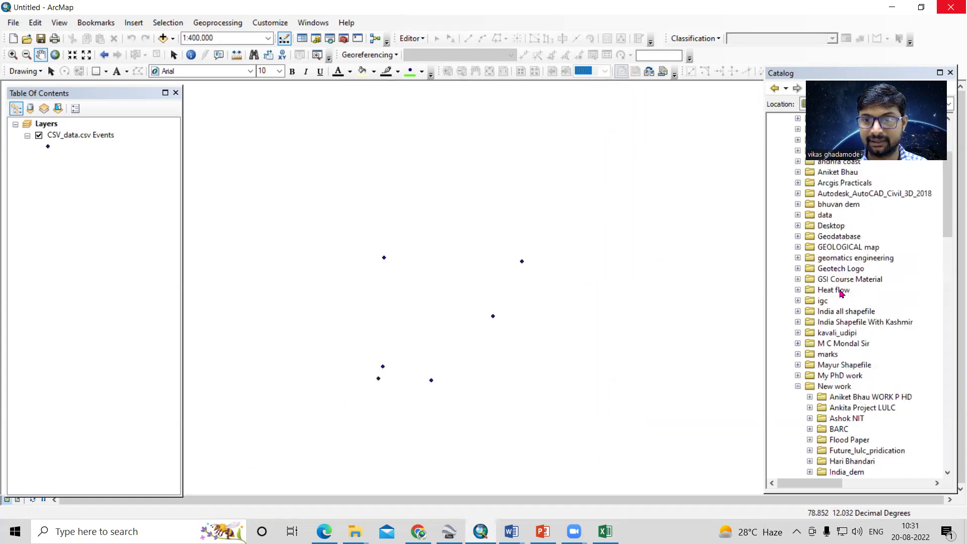
pyautogui.scroll(4, 840, 293)
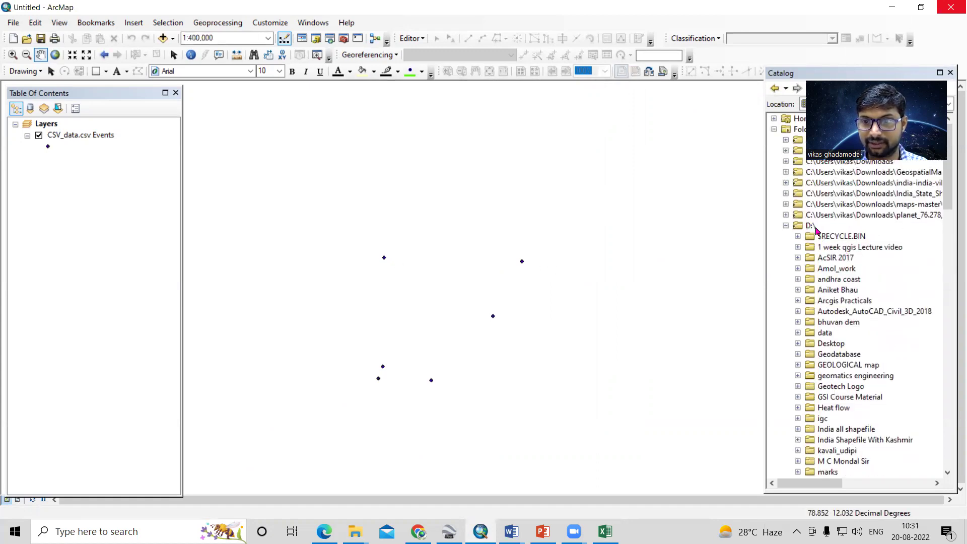
pyautogui.rightClick(809, 229)
pyautogui.click(836, 286)
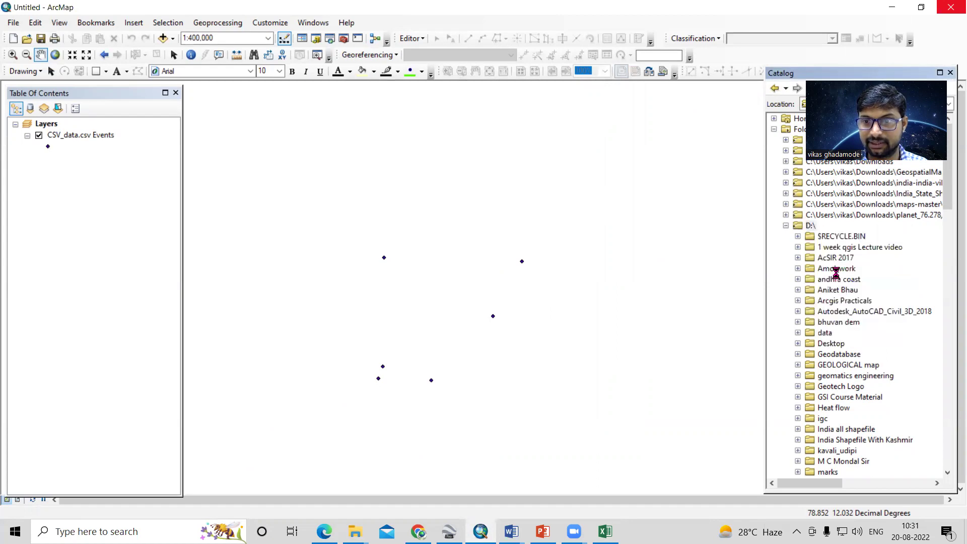
pyautogui.doubleClick(811, 226)
pyautogui.press('Down')
pyautogui.press('v')
pyautogui.scroll(-1, 872, 392)
pyautogui.scroll(-3, 872, 391)
pyautogui.doubleClick(843, 343)
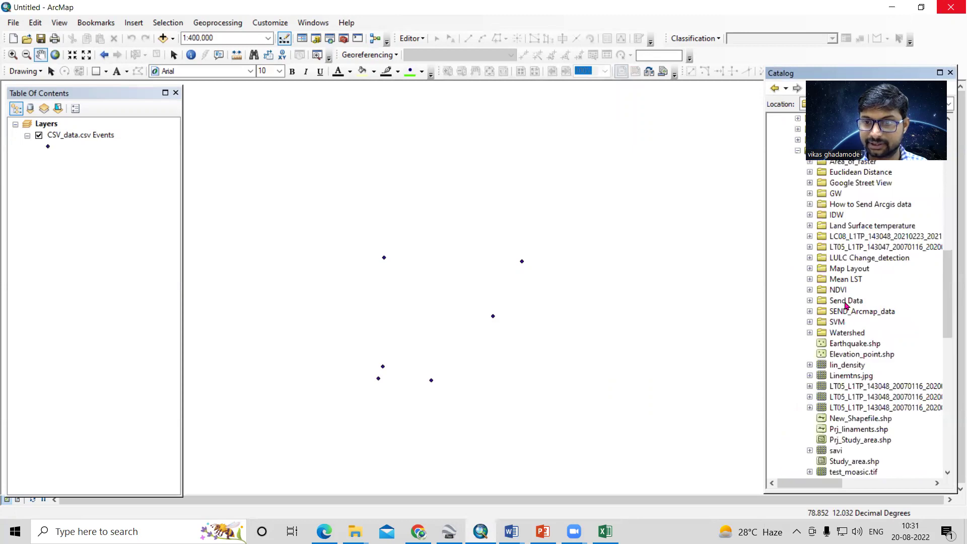
# Add Vaniyar.shp to the map from the Vaniyar Shapefile folder within IDW's nested Spatial Distribution map folder
pyautogui.scroll(4, 845, 298)
pyautogui.doubleClick(838, 280)
pyautogui.click(870, 293)
pyautogui.doubleClick(871, 294)
pyautogui.doubleClick(889, 302)
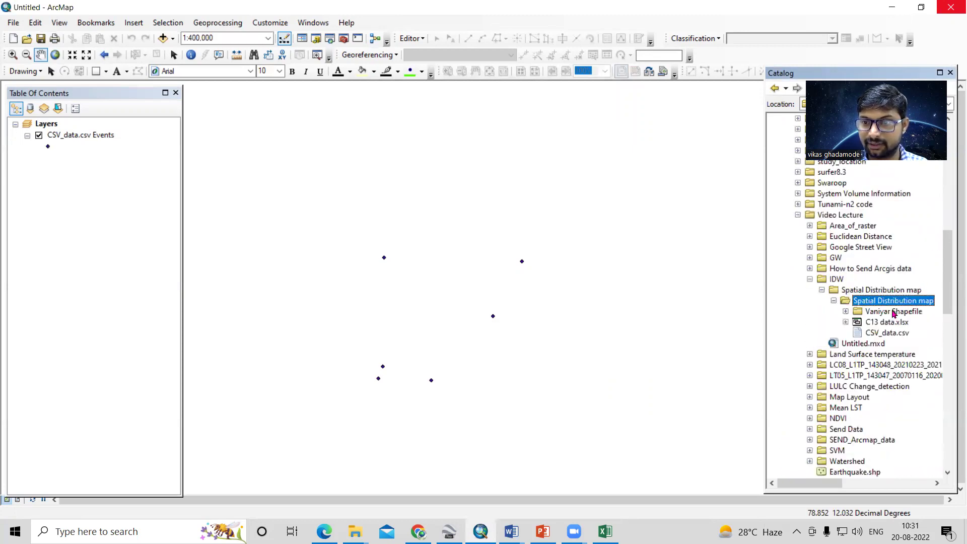
pyautogui.doubleClick(894, 312)
pyautogui.moveTo(909, 323)
pyautogui.mouseDown()
pyautogui.moveTo(675, 339)
pyautogui.moveTo(397, 327)
pyautogui.mouseUp()
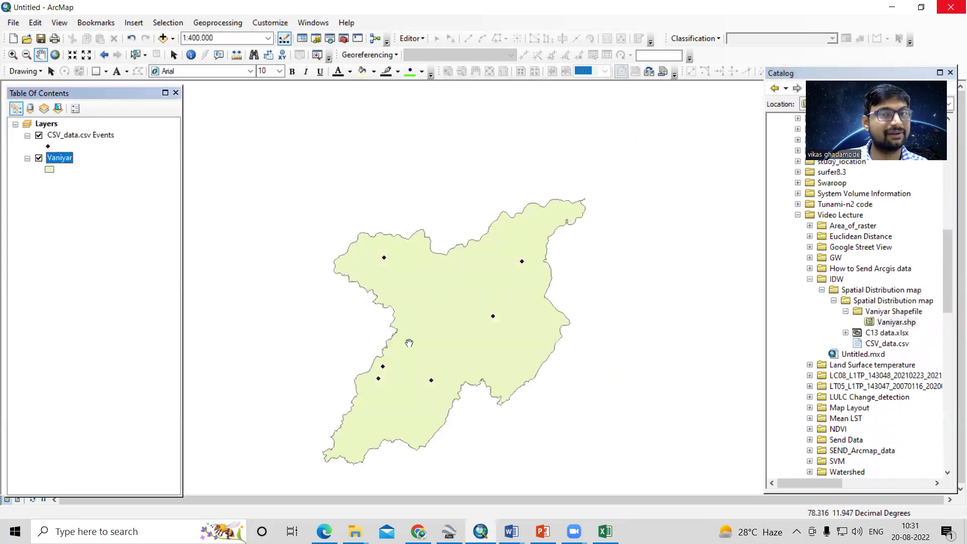
# Check the geographic coordinate system in the Vaniyar layer's source properties, then close them without changes
pyautogui.rightClick(61, 159)
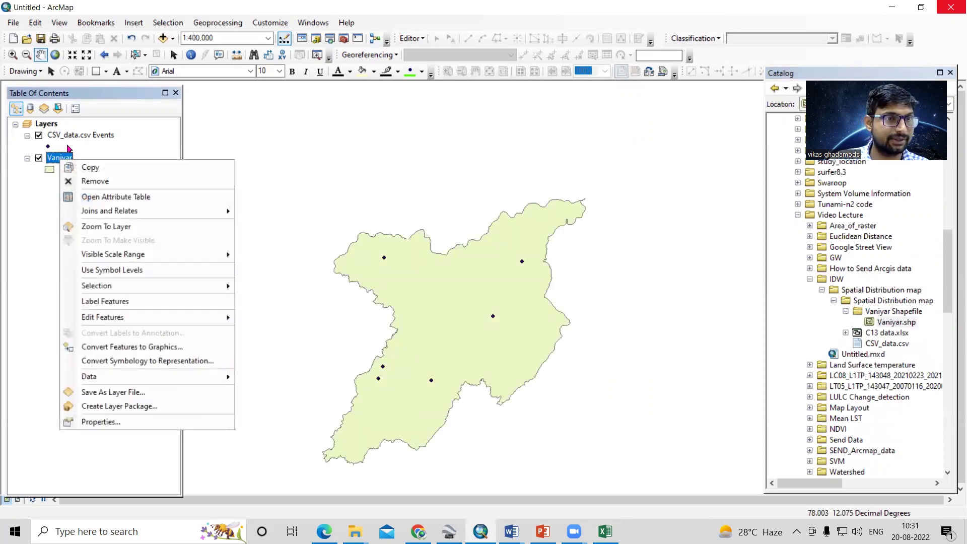
pyautogui.click(117, 422)
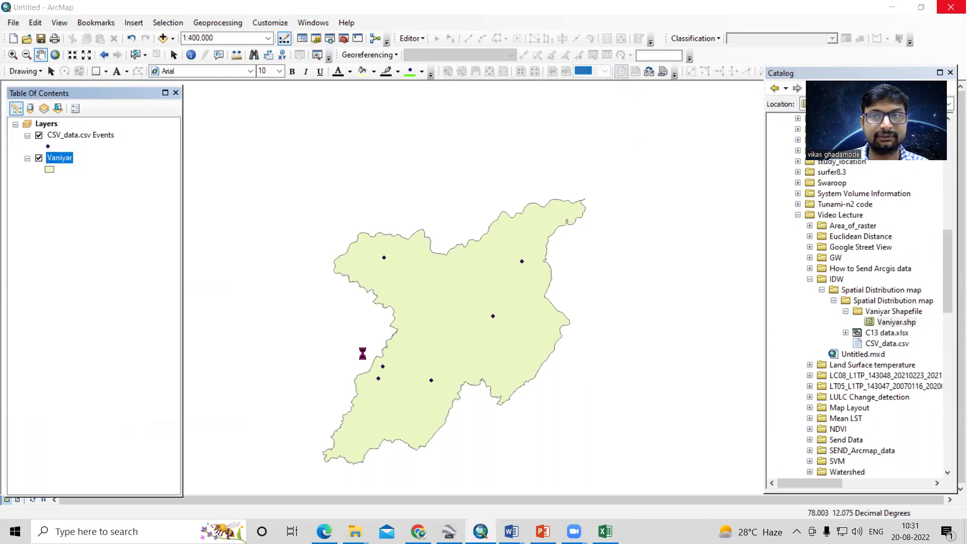
pyautogui.click(325, 112)
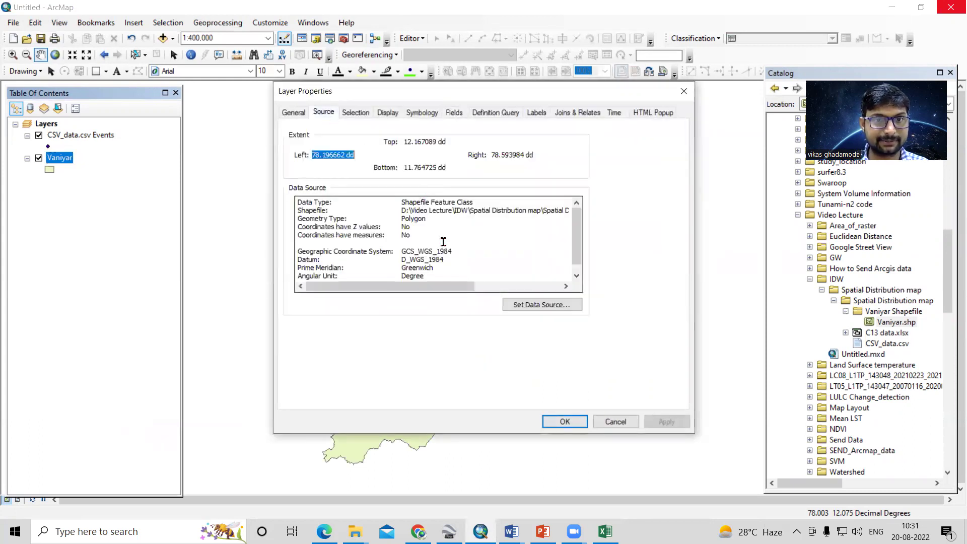
pyautogui.scroll(-1, 451, 270)
pyautogui.moveTo(400, 243); pyautogui.dragTo(464, 243)
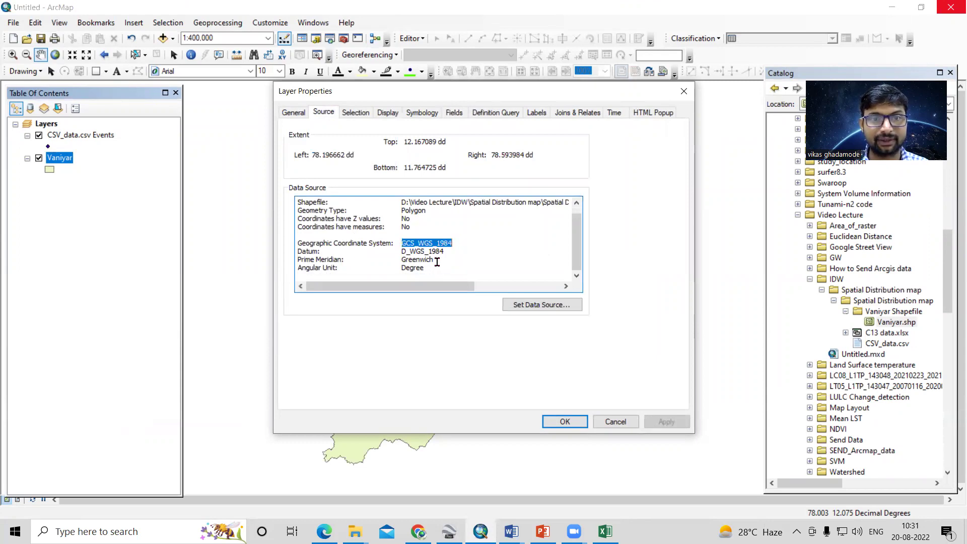
pyautogui.click(610, 423)
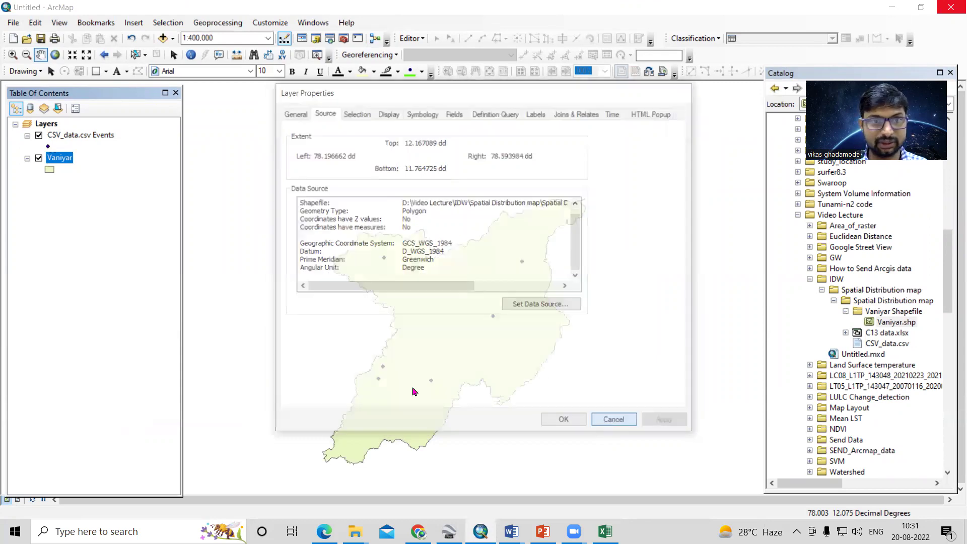
pyautogui.click(125, 287)
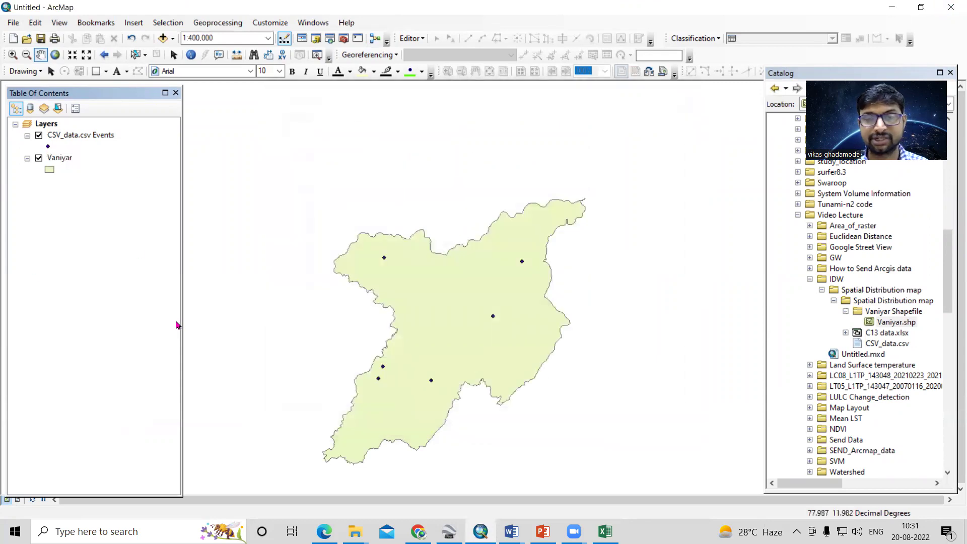
# Compare the CSV_data.csv Events attribute table with the CSV_data sheet in Excel, return to ArcMap and close the table
pyautogui.click(80, 137)
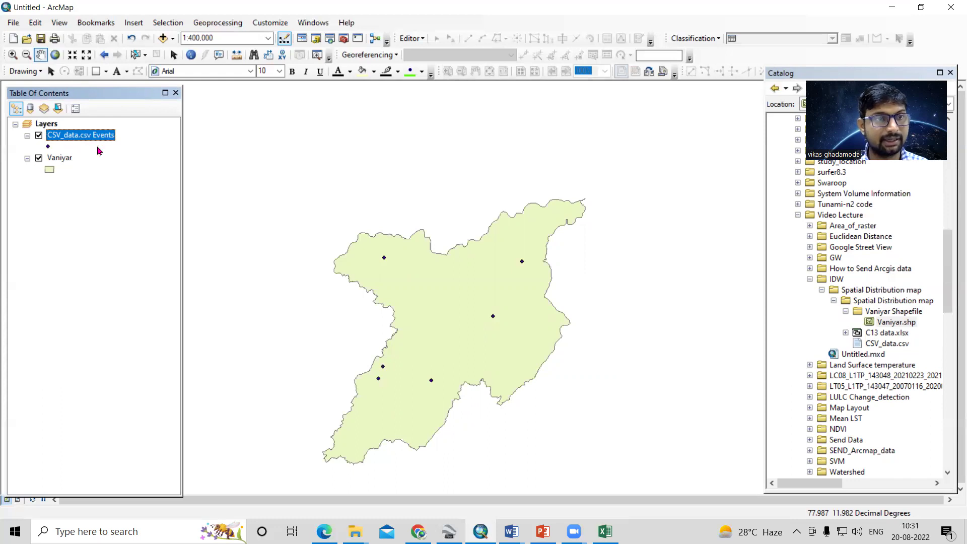
pyautogui.rightClick(67, 137)
pyautogui.click(73, 167)
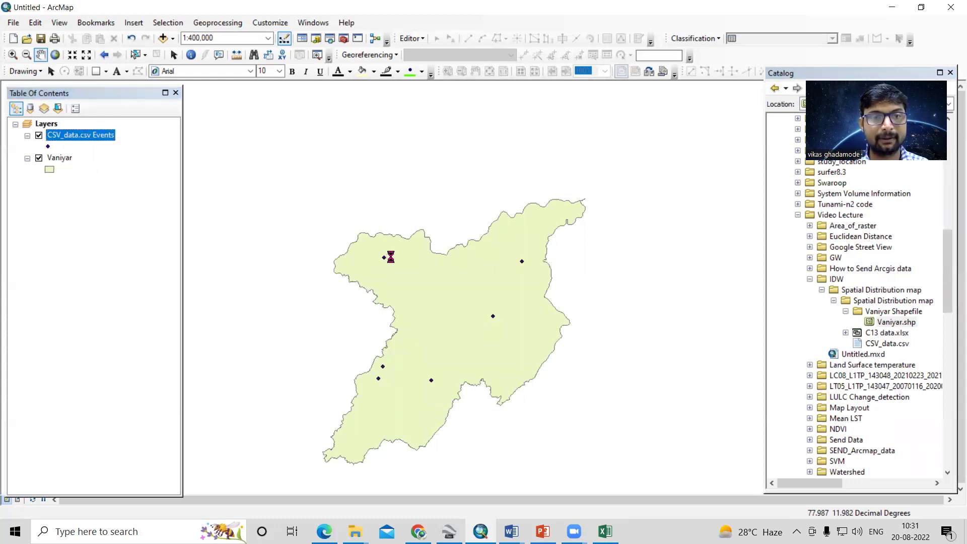
pyautogui.moveTo(679, 94); pyautogui.dragTo(435, 122)
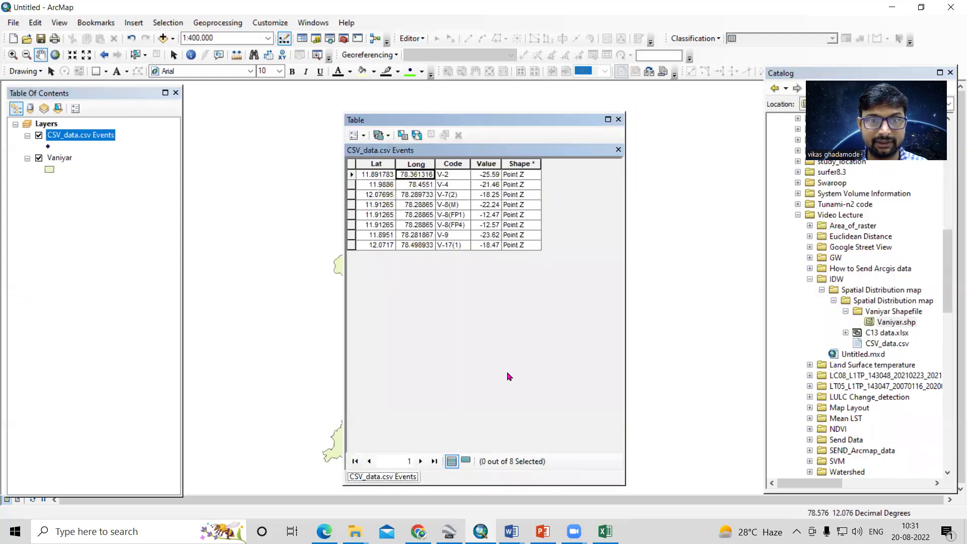
pyautogui.moveTo(609, 528)
pyautogui.click(624, 494)
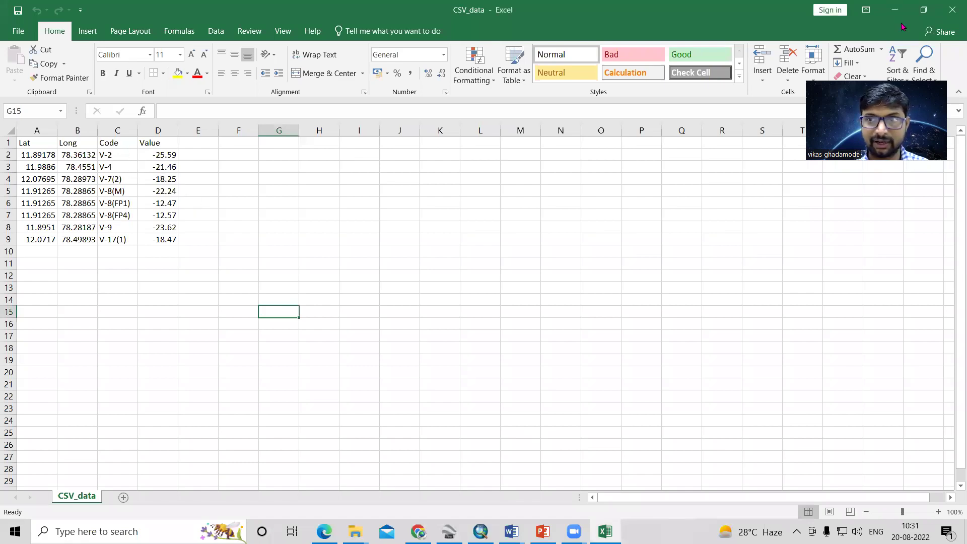
pyautogui.hotkey('alt', 'Tab')
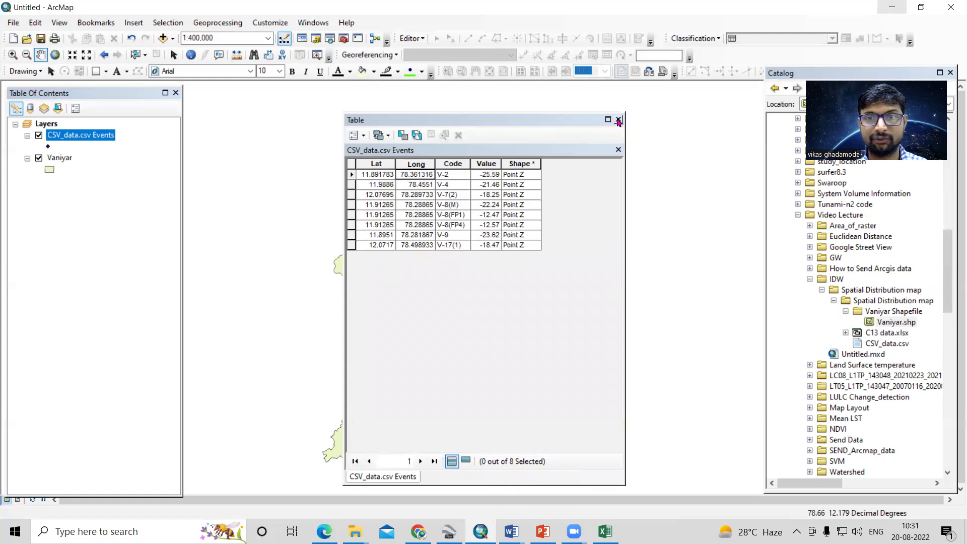
pyautogui.click(618, 120)
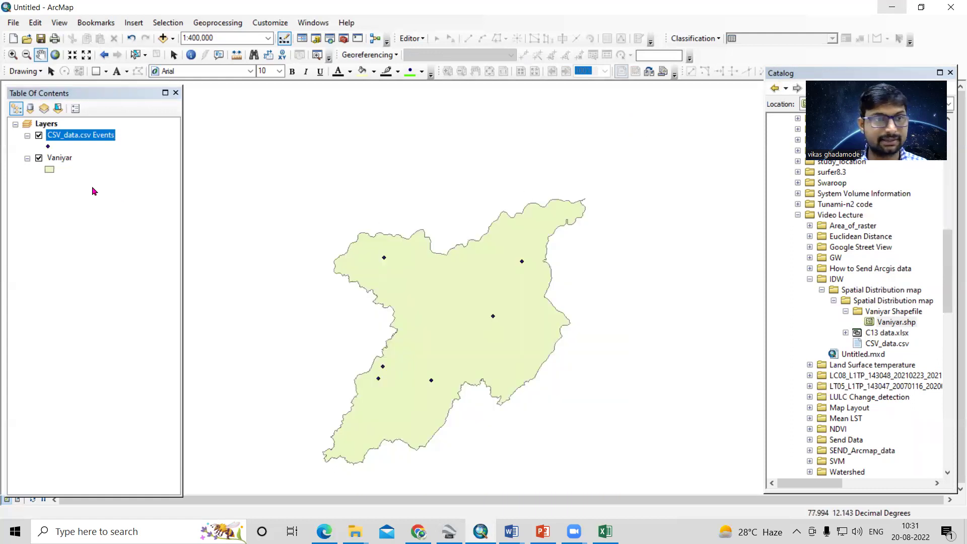
# Start exporting the CSV_data.csv Events layer's data and choose the nested Spatial Distribution map folder under D:\Video Lecture\IDW as the output location
pyautogui.rightClick(91, 141)
pyautogui.moveTo(157, 355)
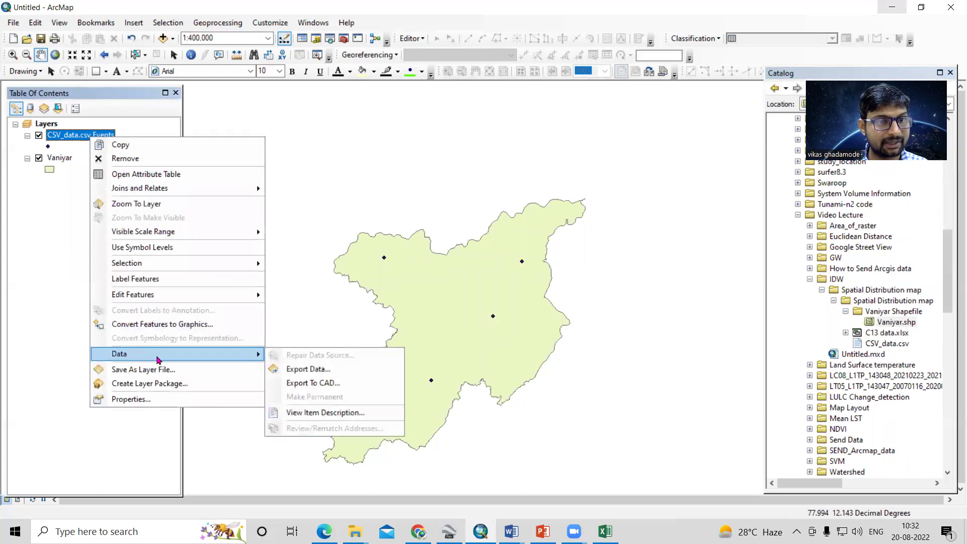
pyautogui.click(293, 369)
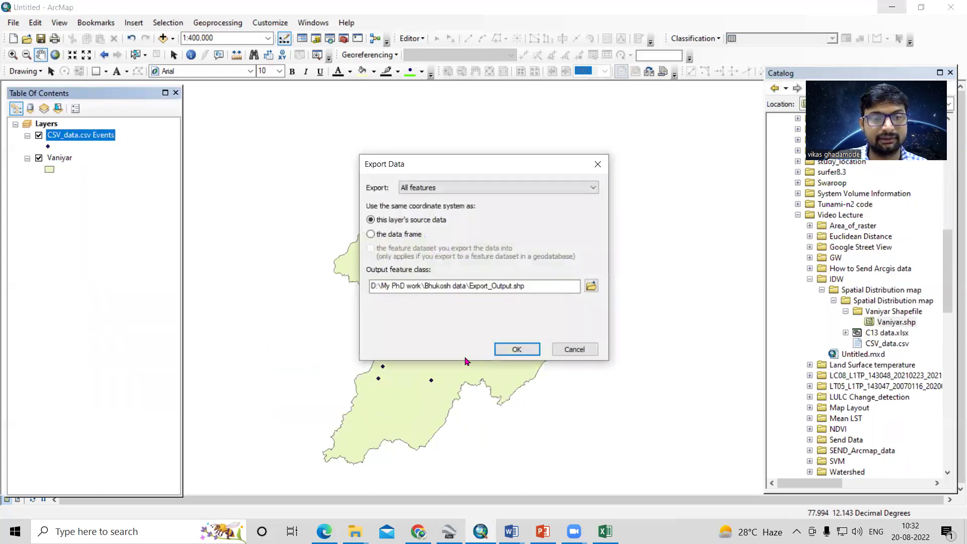
pyautogui.click(591, 285)
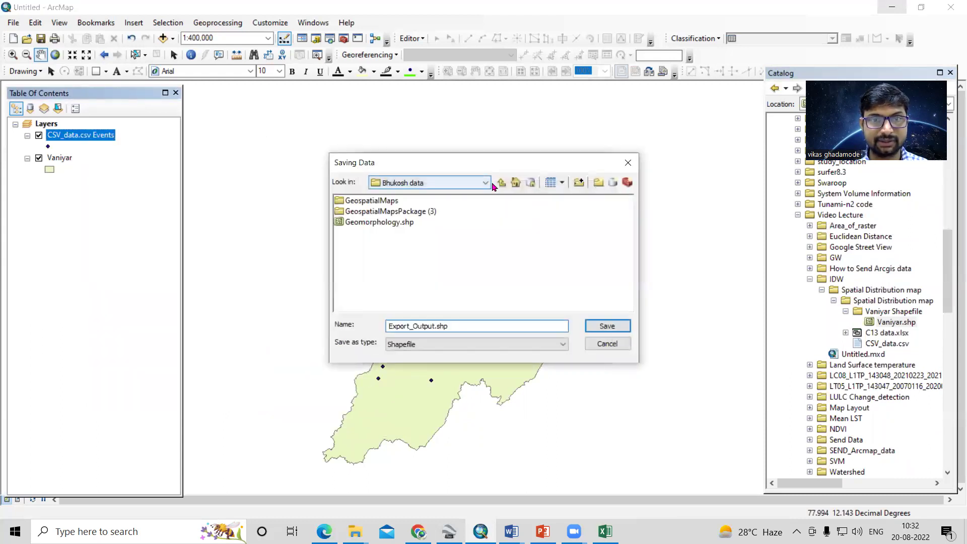
pyautogui.click(516, 183)
pyautogui.click(433, 182)
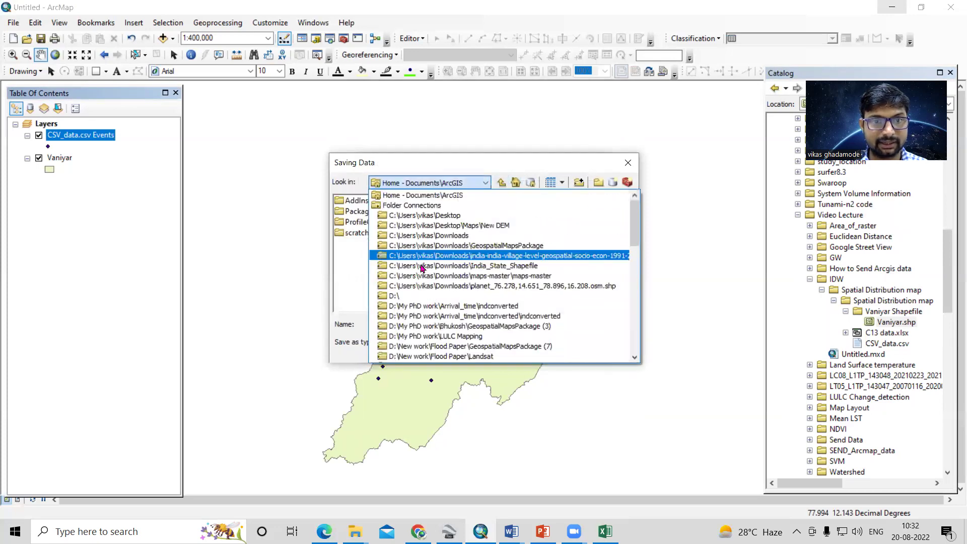
pyautogui.scroll(-2, 413, 305)
pyautogui.click(389, 248)
pyautogui.click(373, 244)
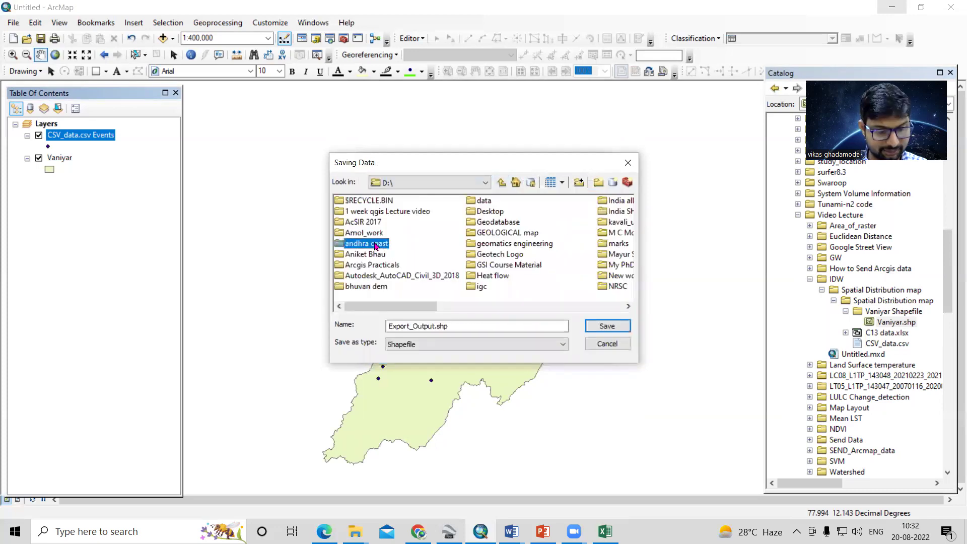
pyautogui.press('v')
pyautogui.doubleClick(509, 255)
pyautogui.doubleClick(352, 254)
pyautogui.doubleClick(375, 201)
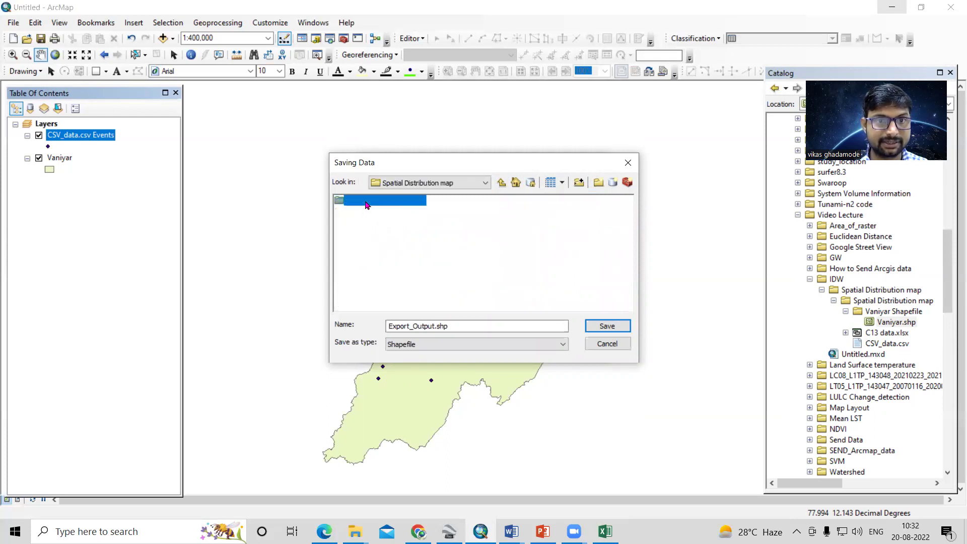
# Name the output shapefile Study_Area_Point, export all features with the layer's source coordinate system, and add the result to the map
pyautogui.moveTo(455, 326); pyautogui.dragTo(305, 323)
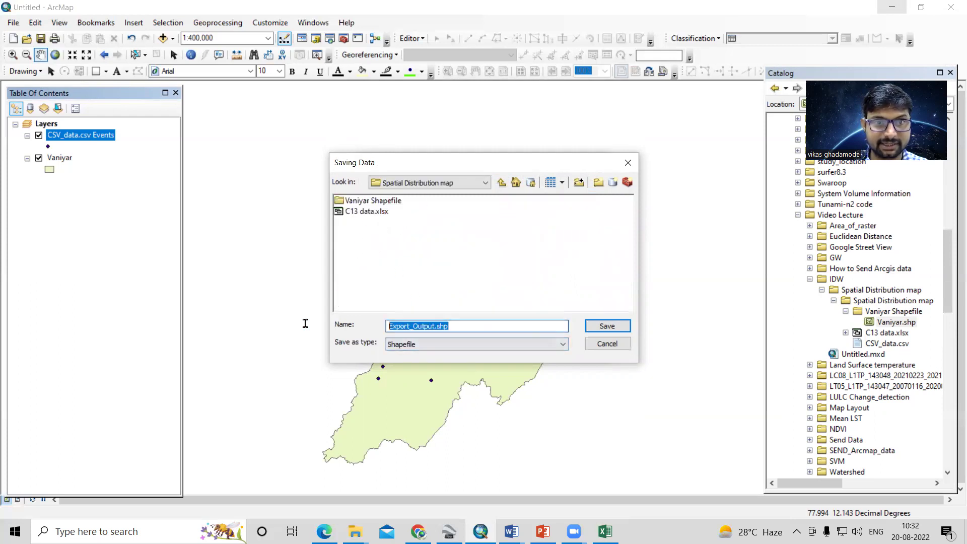
pyautogui.press('BackSpace')
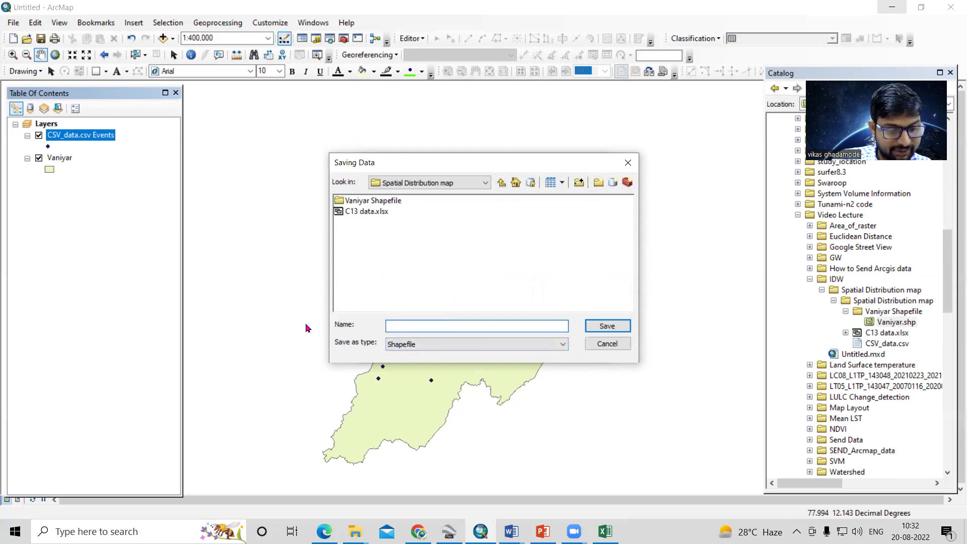
pyautogui.write('Study_Area_Point')
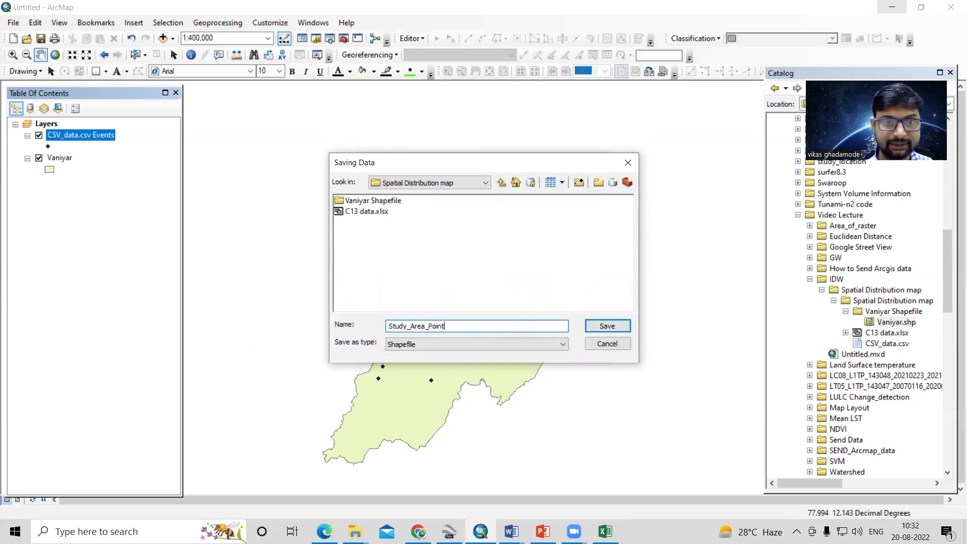
pyautogui.click(586, 326)
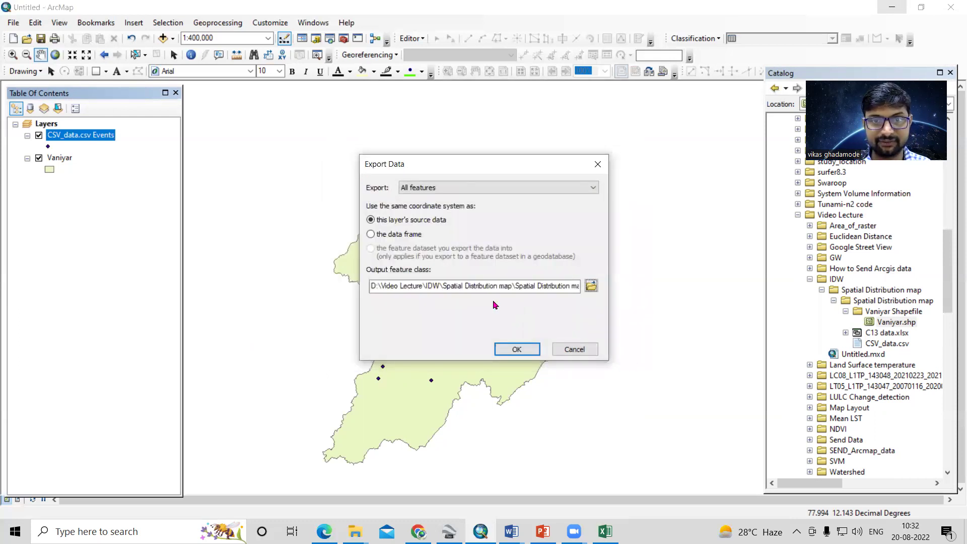
pyautogui.click(518, 349)
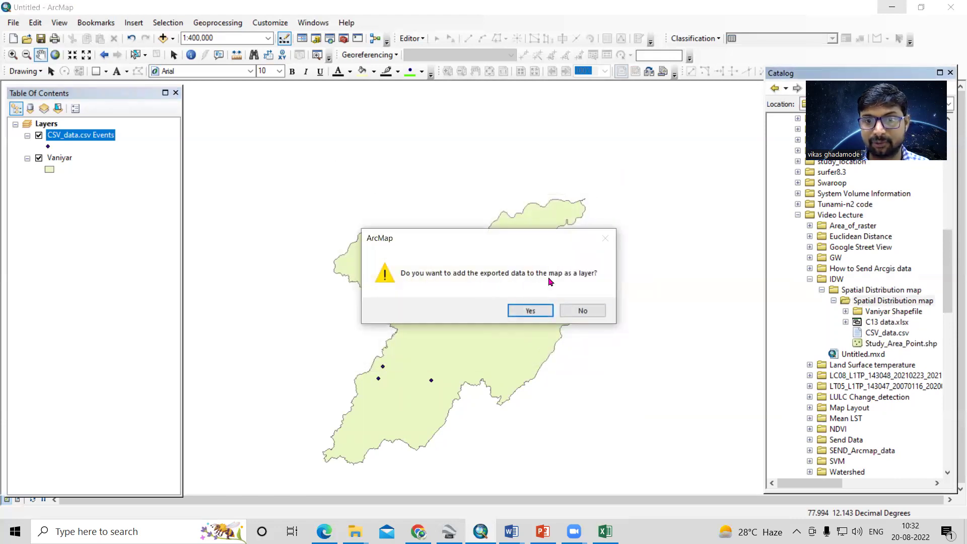
pyautogui.click(528, 311)
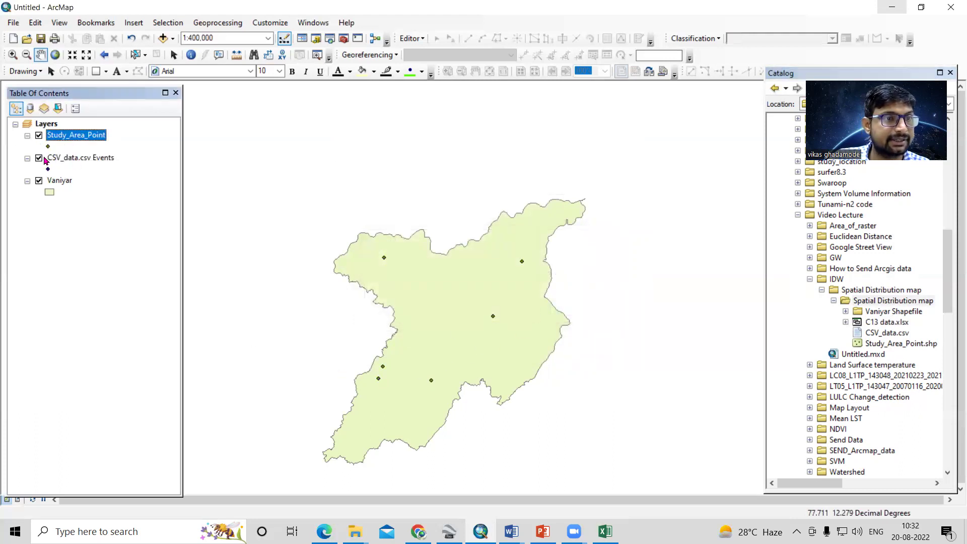
# Remove the CSV_data.csv Events layer from the map
pyautogui.click(39, 159)
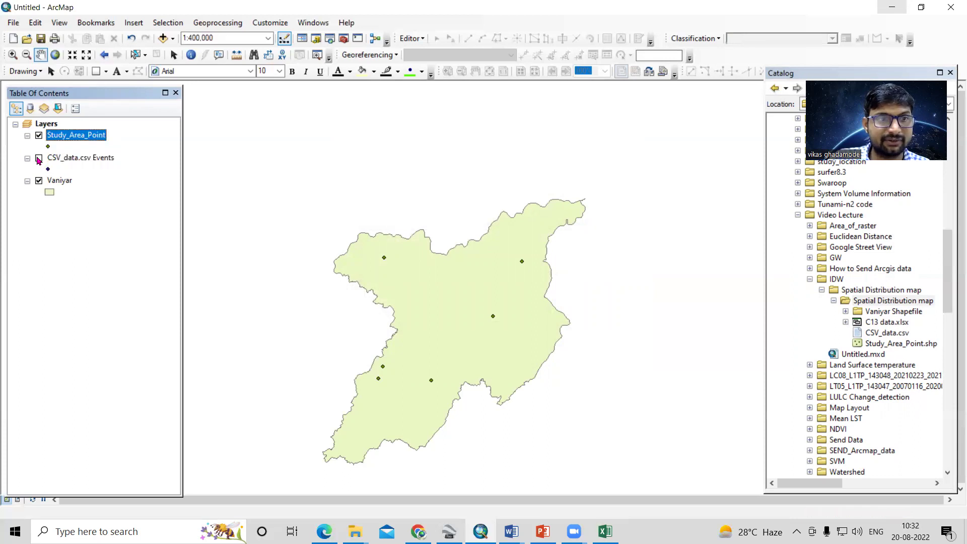
pyautogui.click(38, 159)
pyautogui.rightClick(68, 157)
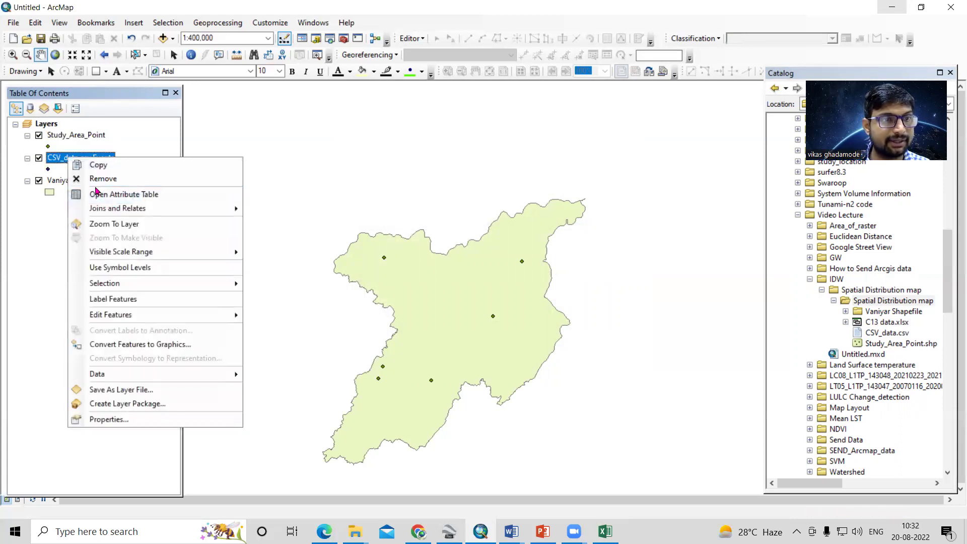
pyautogui.click(102, 185)
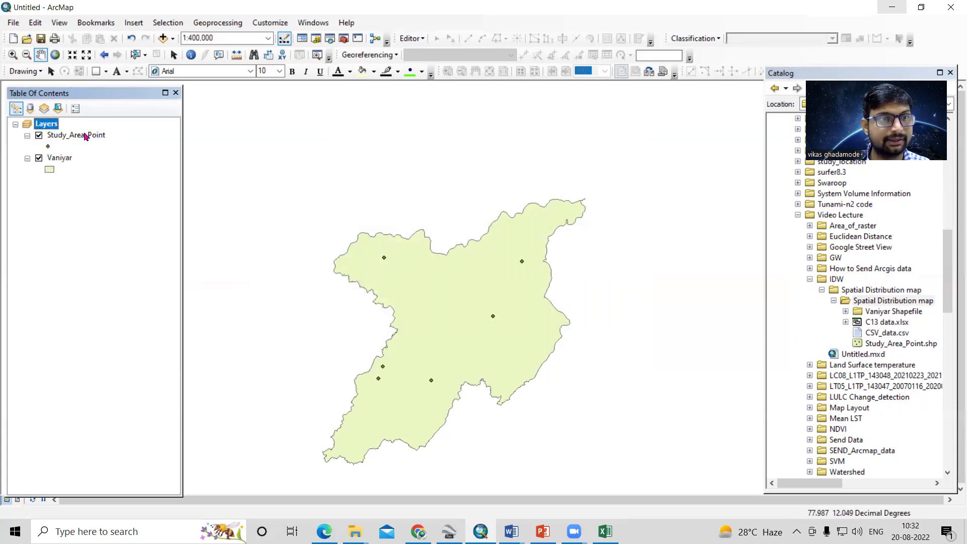
# Check the geographic coordinate system in the Study_Area_Point layer's source properties, then close them without changes
pyautogui.click(86, 136)
pyautogui.rightClick(83, 135)
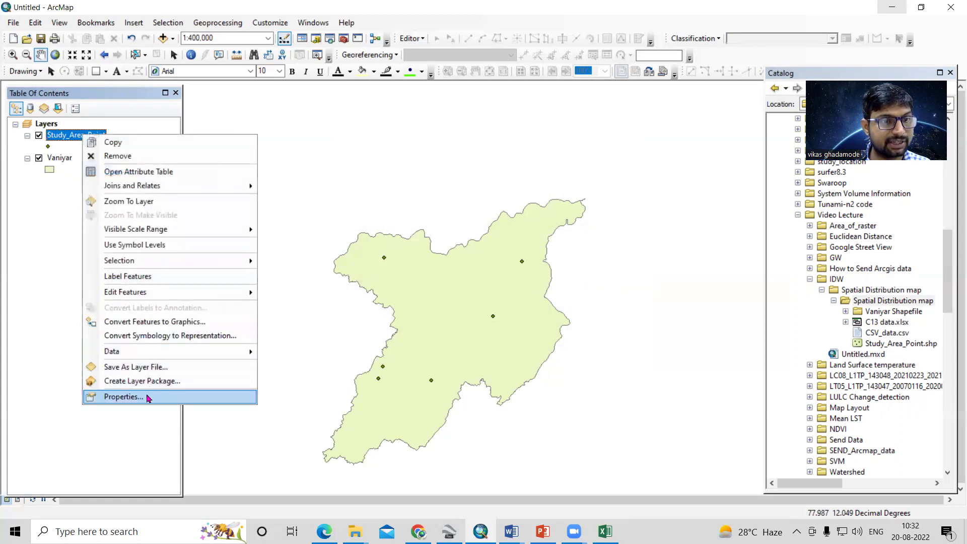
pyautogui.click(151, 395)
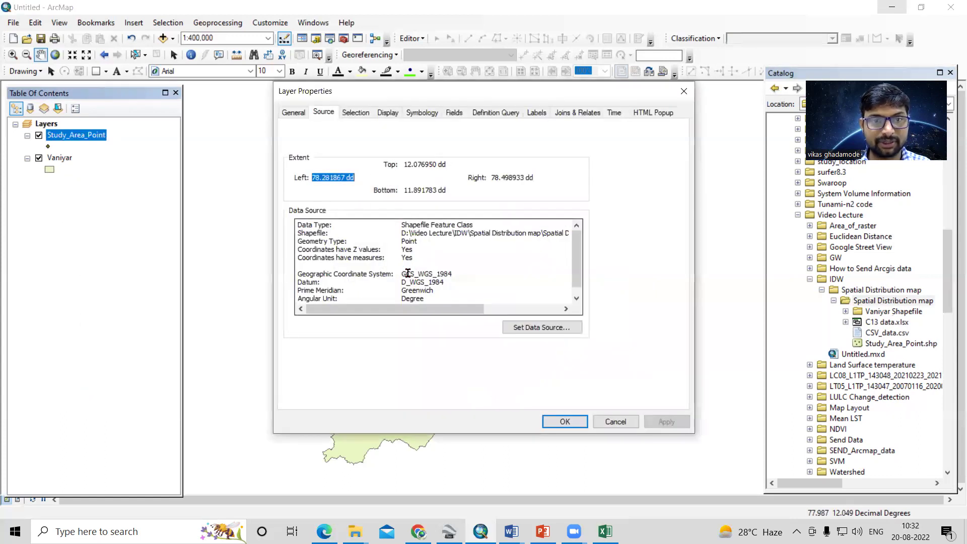
pyautogui.moveTo(404, 273); pyautogui.dragTo(456, 271)
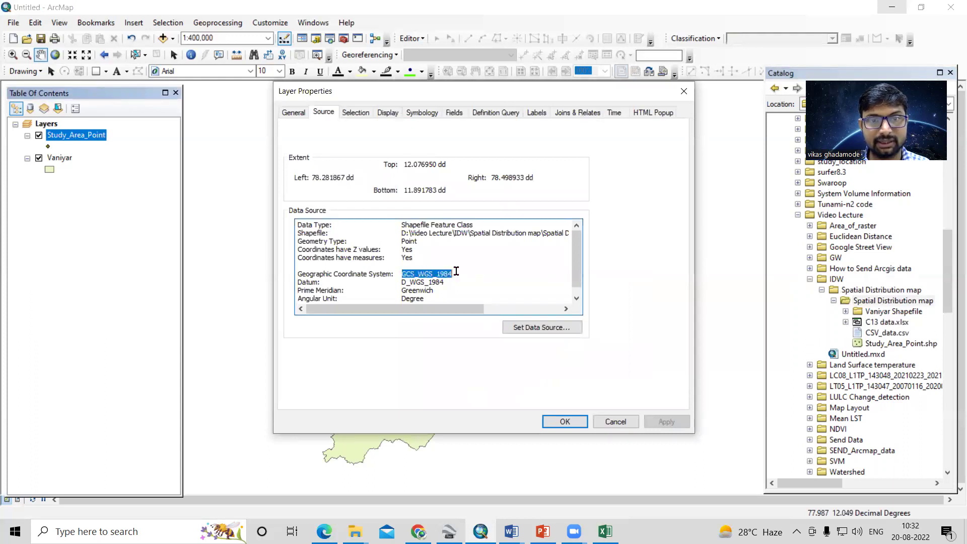
pyautogui.click(429, 272)
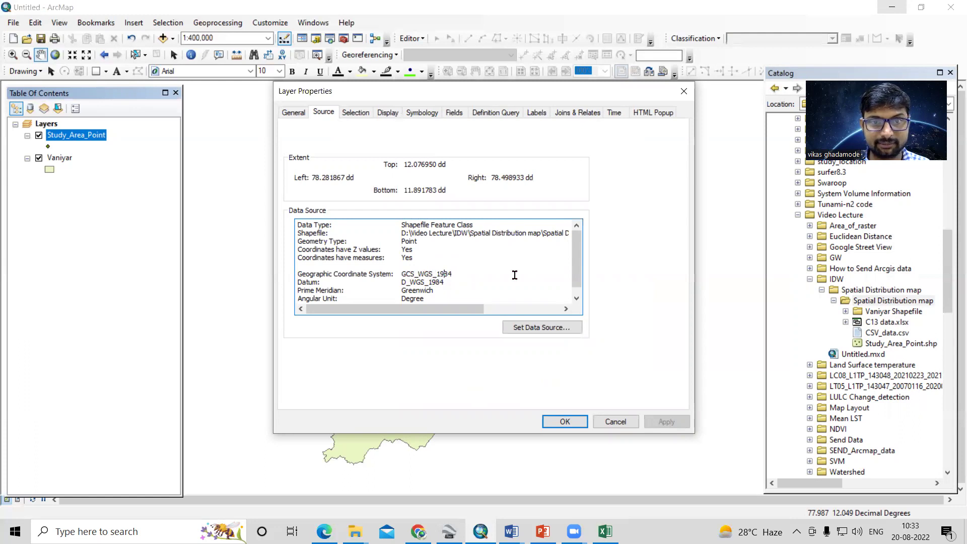
pyautogui.scroll(-1, 413, 277)
pyautogui.scroll(1, 372, 234)
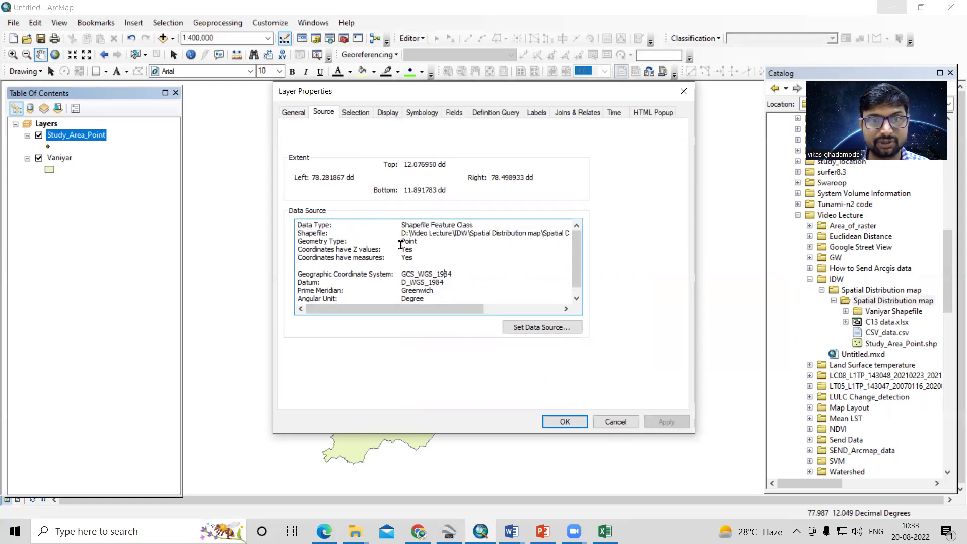
pyautogui.click(615, 422)
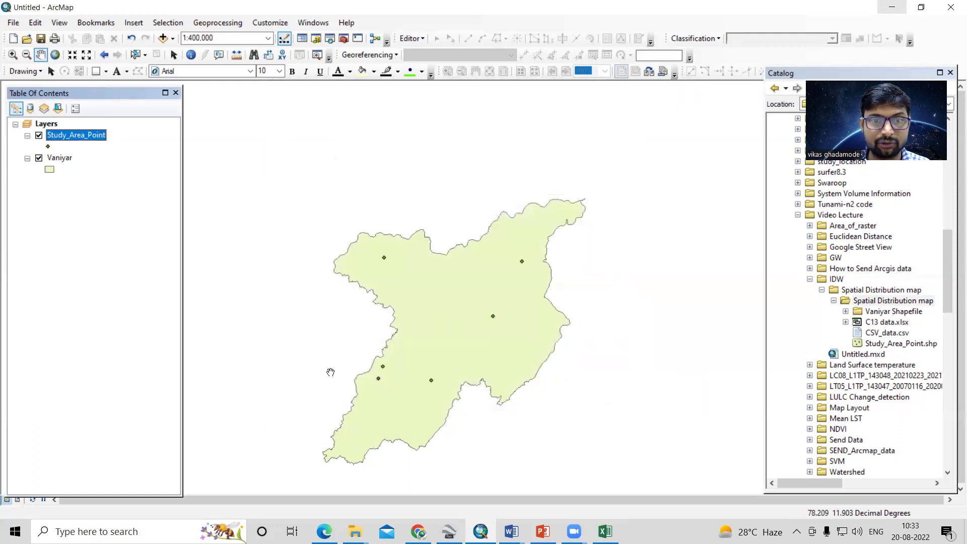
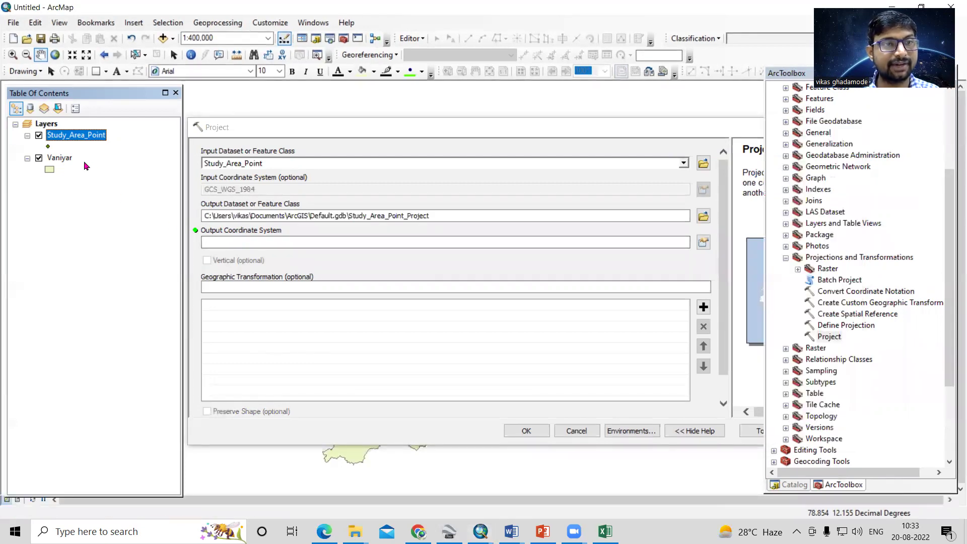
# Set the Project tool's output location to the nested Spatial Distribution map folder under D:\Video Lecture\IDW
pyautogui.click(703, 216)
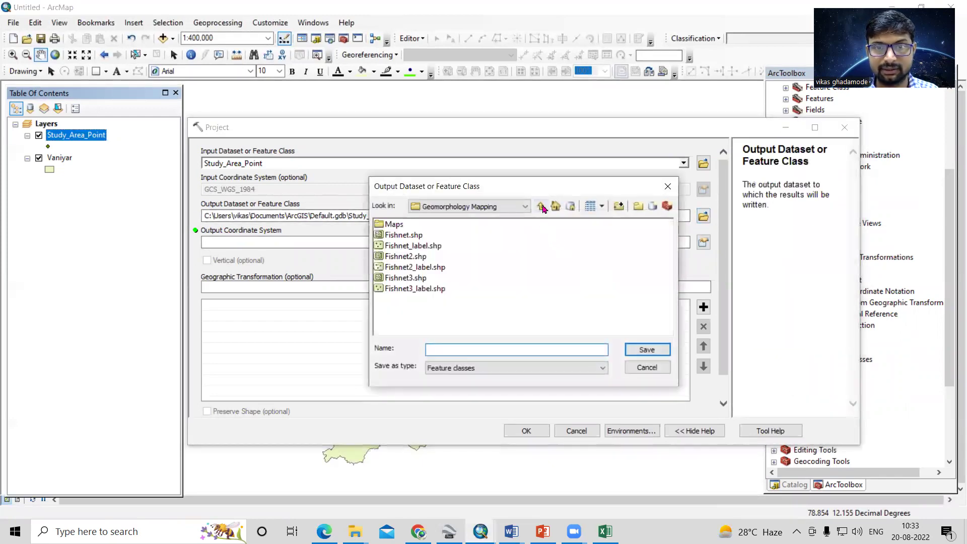
pyautogui.click(541, 206)
pyautogui.click(479, 208)
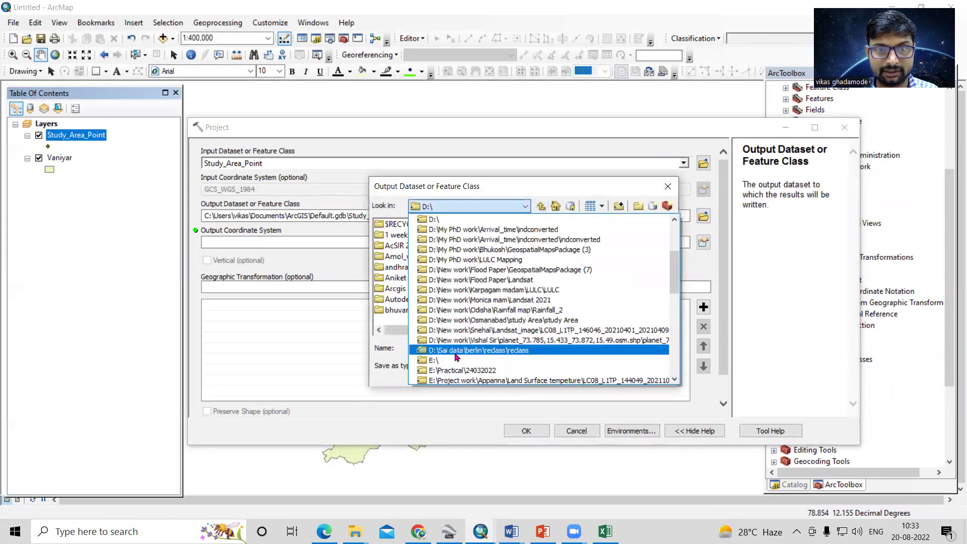
pyautogui.click(453, 229)
pyautogui.click(474, 206)
pyautogui.click(474, 206)
pyautogui.click(506, 206)
pyautogui.scroll(4, 457, 254)
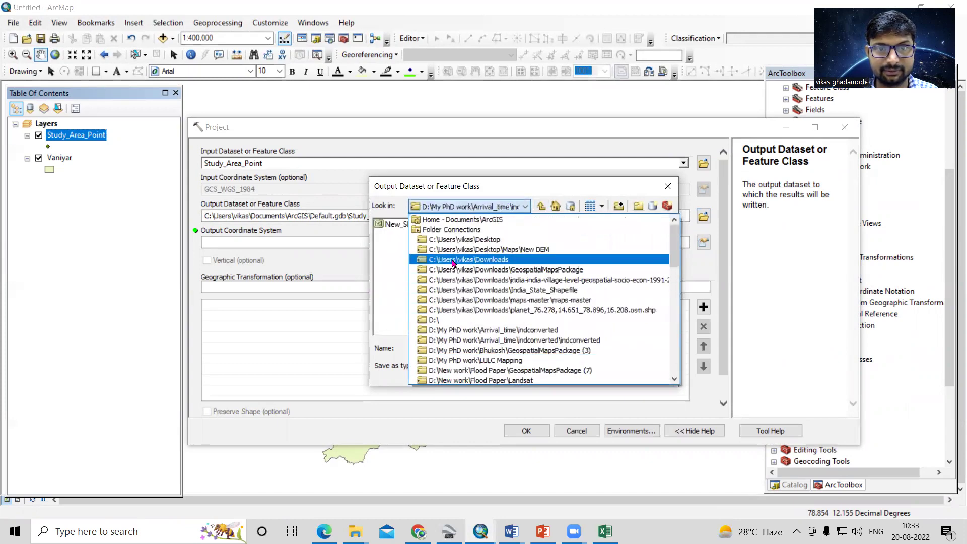
pyautogui.click(430, 317)
pyautogui.click(412, 248)
pyautogui.press('v')
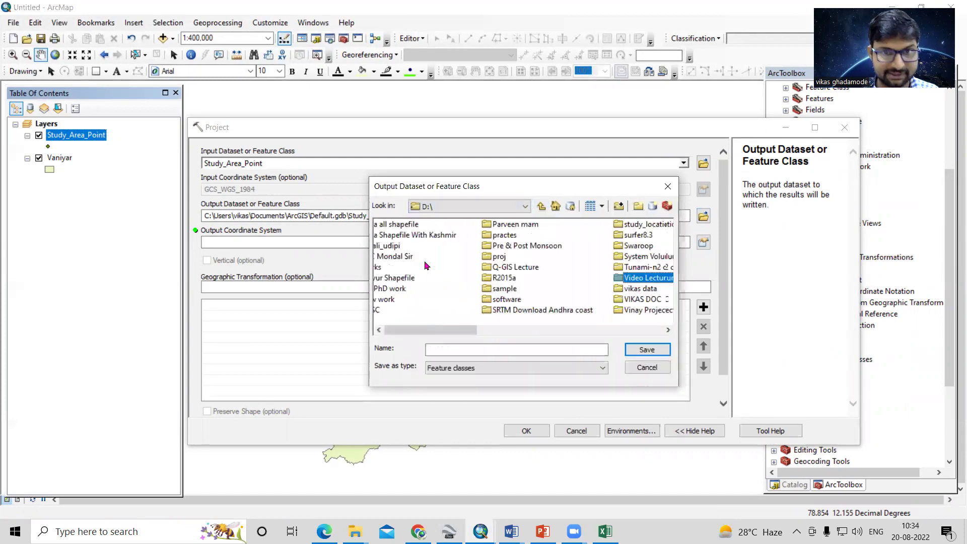
pyautogui.doubleClick(545, 276)
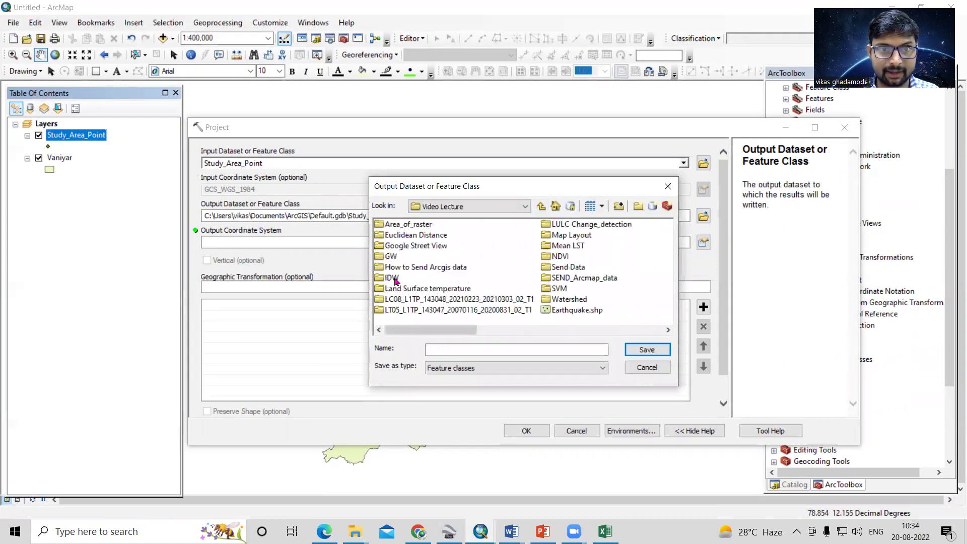
pyautogui.doubleClick(396, 278)
pyautogui.doubleClick(416, 225)
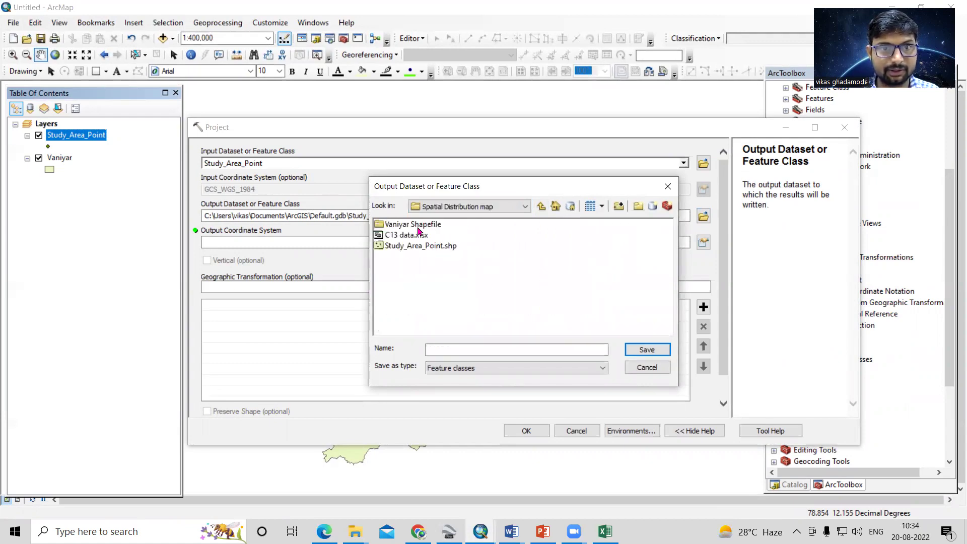
# Name the projected output Prj_Study_Area_Point.shp, based on the existing Study_Area_Point.shp name, and save the output path
pyautogui.click(432, 247)
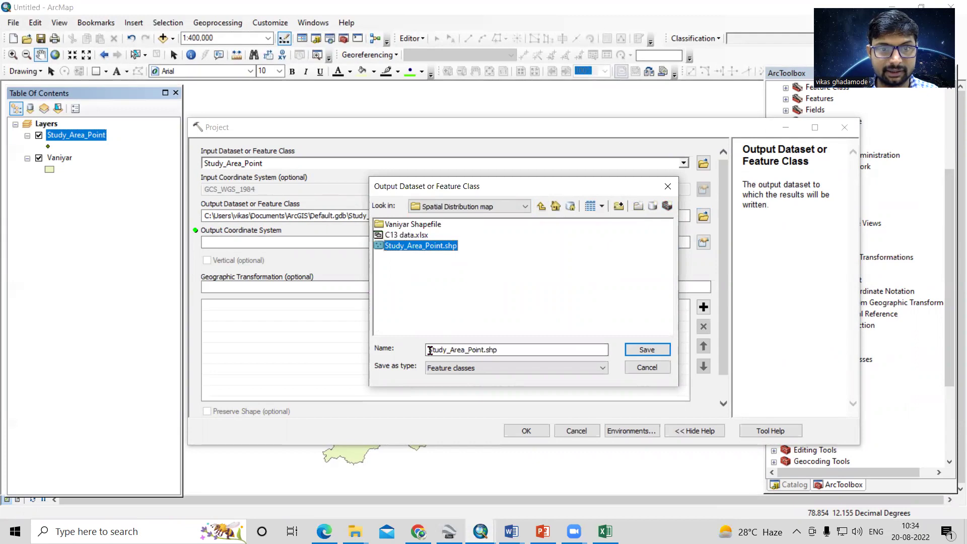
pyautogui.click(429, 350)
pyautogui.write('Prj_')
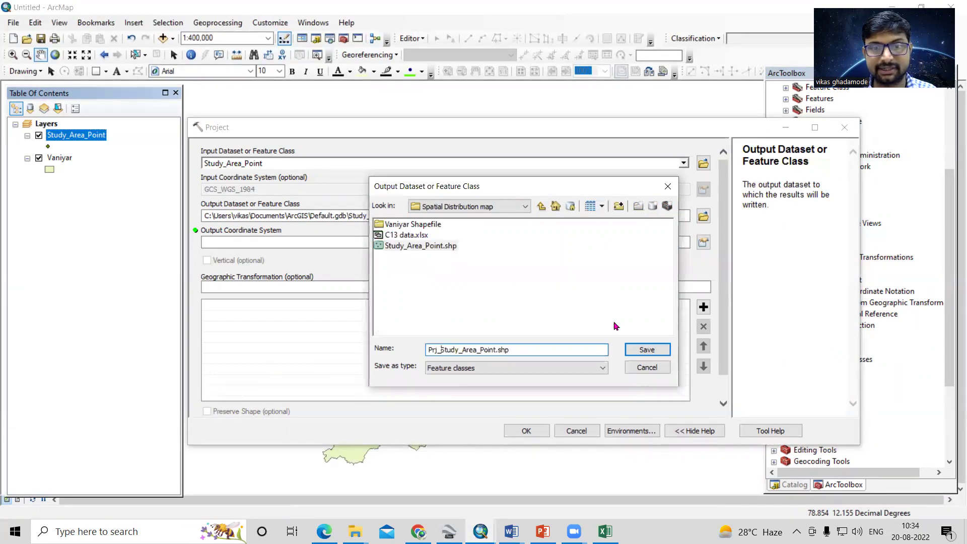
pyautogui.click(653, 349)
# Set the output coordinate system to WGS 1984 UTM Zone 44N and run the projection of Study_Area_Point
pyautogui.click(703, 243)
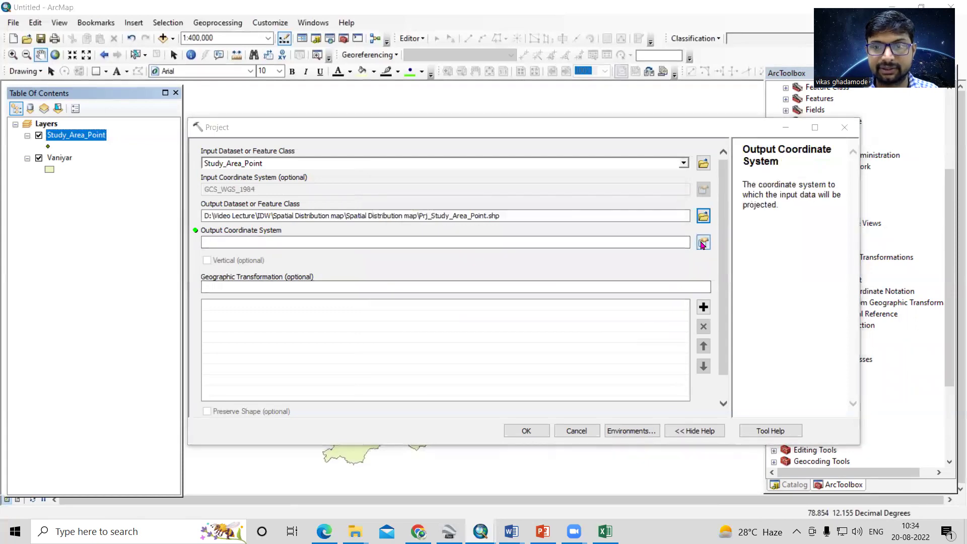
pyautogui.moveTo(552, 121); pyautogui.dragTo(450, 103)
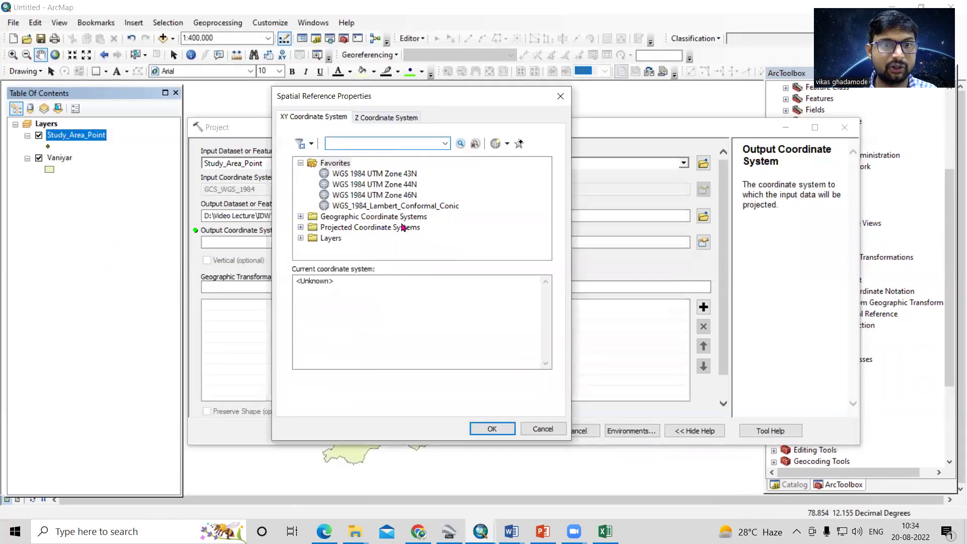
pyautogui.doubleClick(367, 227)
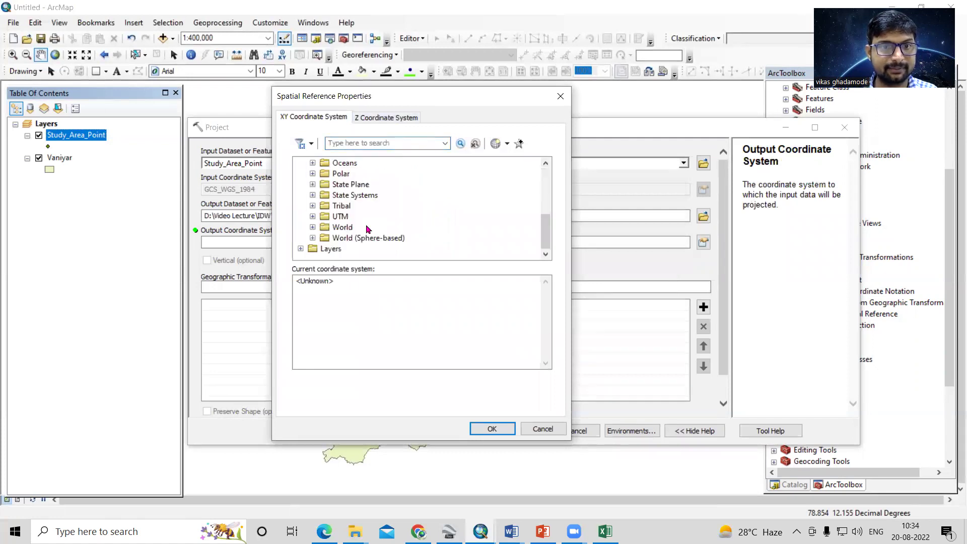
pyautogui.doubleClick(341, 215)
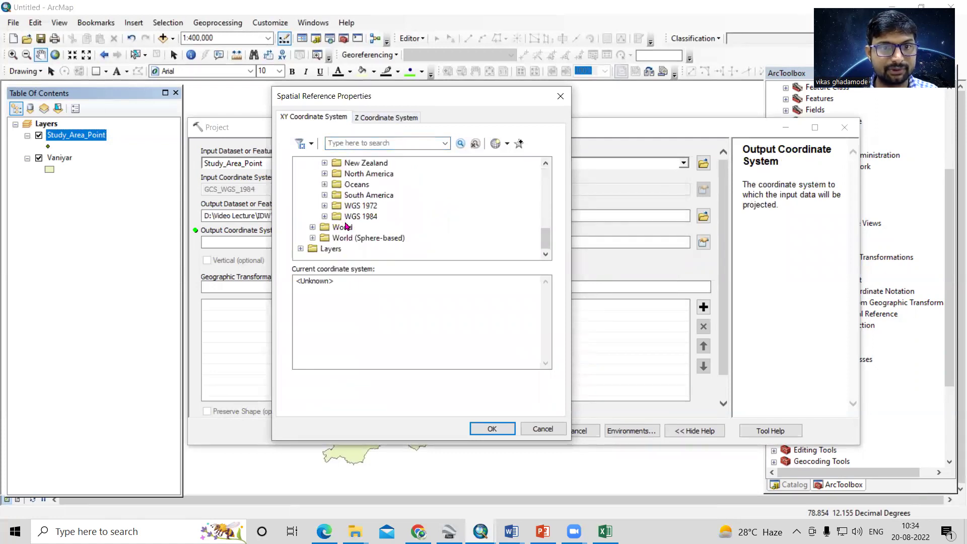
pyautogui.doubleClick(378, 222)
pyautogui.doubleClick(381, 228)
pyautogui.scroll(-5, 380, 231)
pyautogui.scroll(-5, 382, 231)
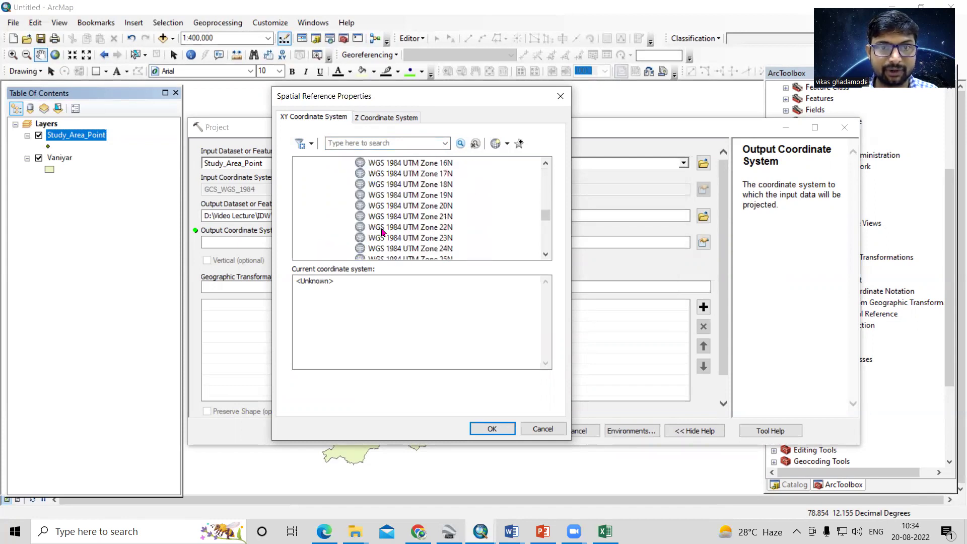
pyautogui.scroll(-4, 381, 232)
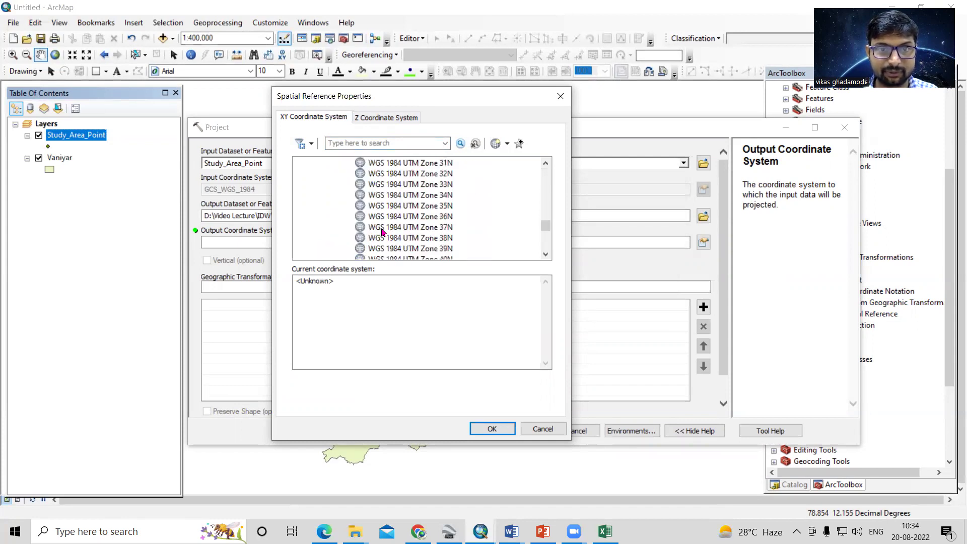
pyautogui.click(392, 241)
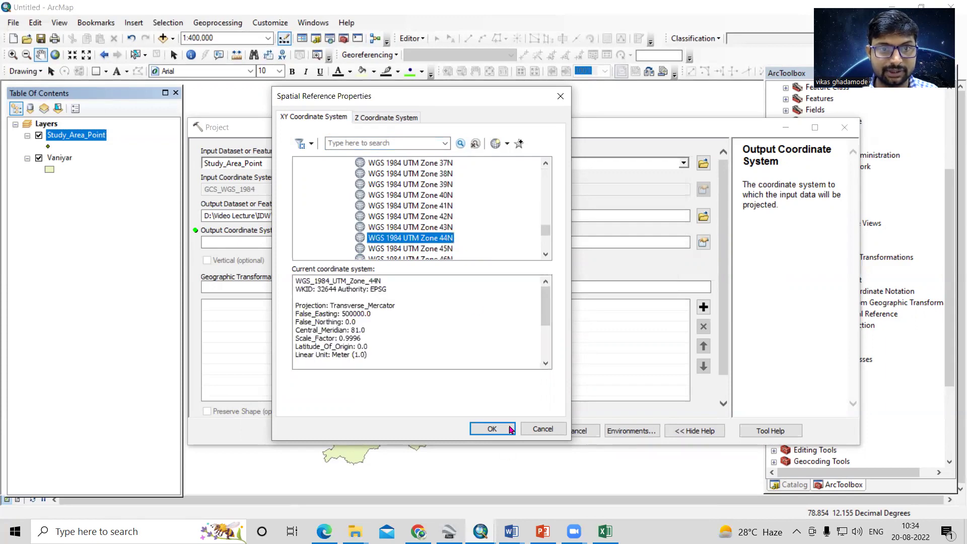
pyautogui.click(492, 428)
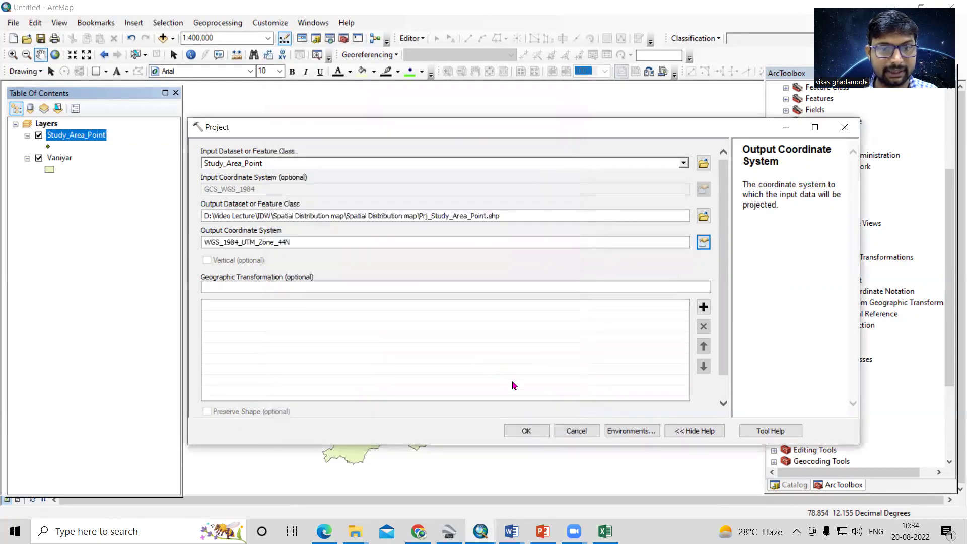
pyautogui.click(526, 431)
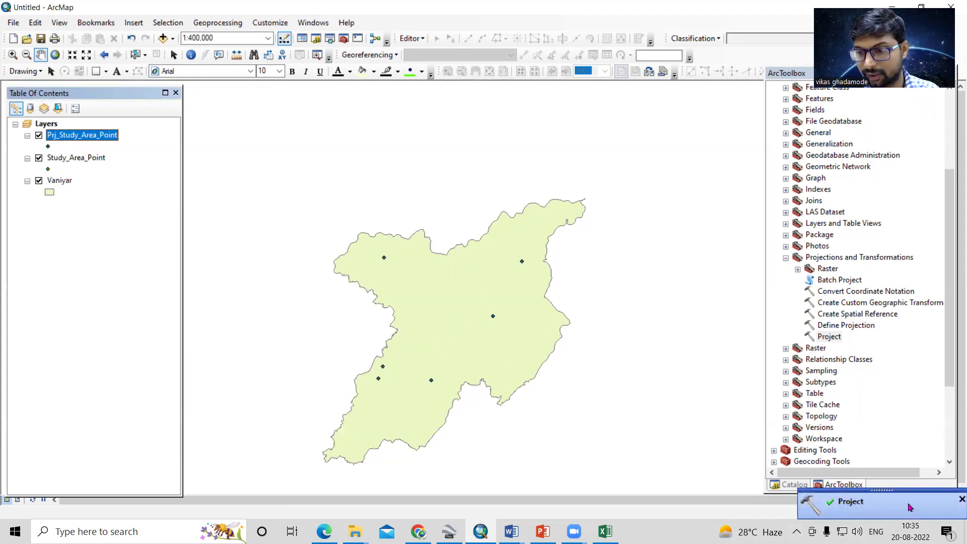
pyautogui.click(961, 499)
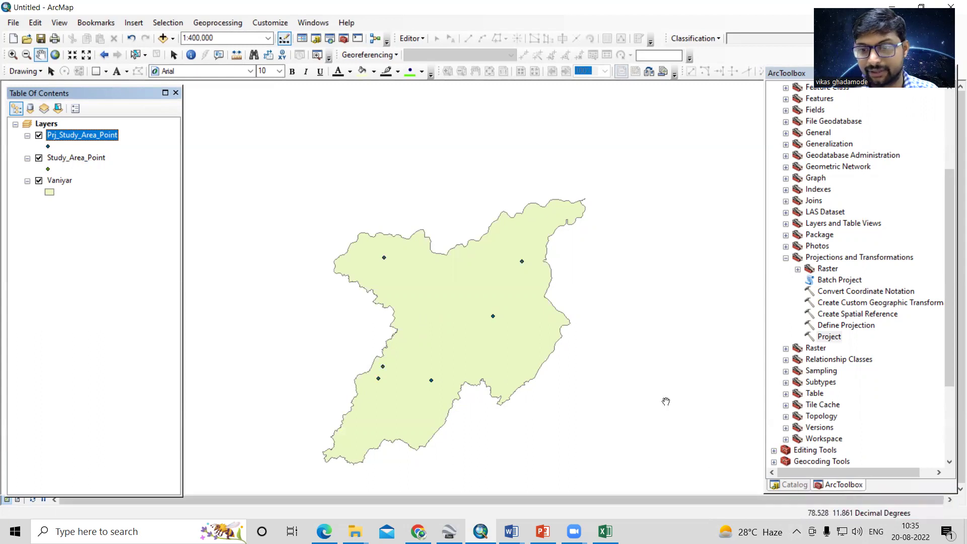
# Turn off the display of the unprojected Study_Area_Point layer on the map
pyautogui.click(88, 159)
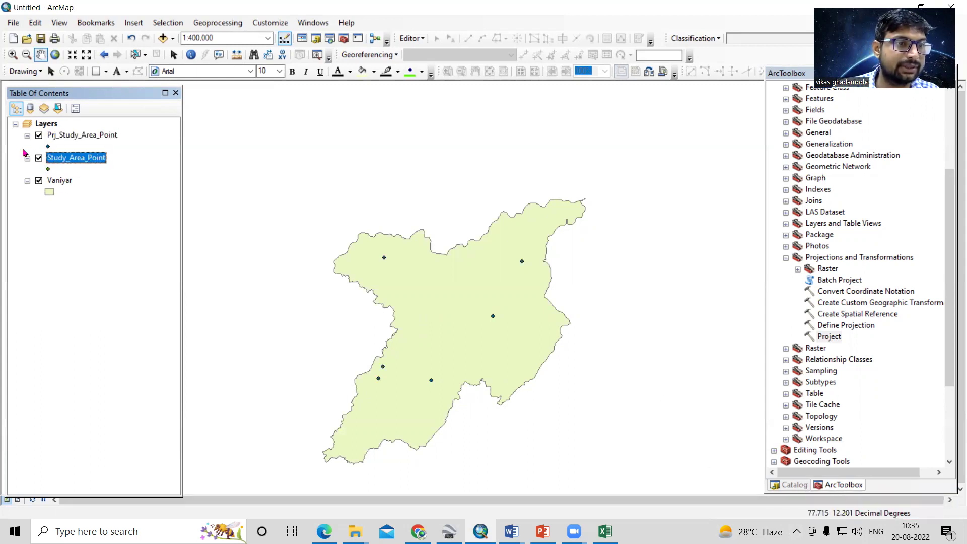
pyautogui.rightClick(93, 164)
pyautogui.click(37, 160)
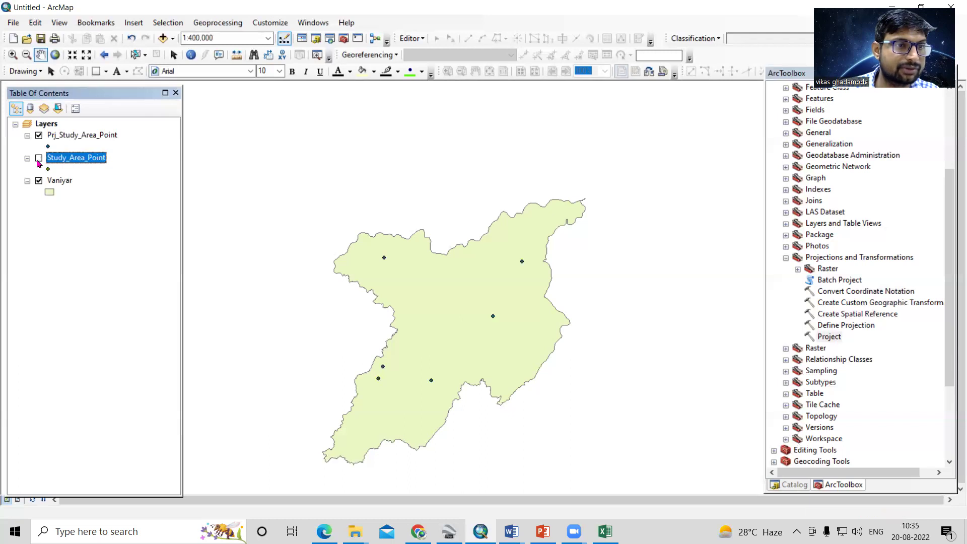
# Start the Project tool with Vaniyar as input and save the output as Prj_Vaniyar in the nested Spatial Distribution map folder
pyautogui.click(68, 183)
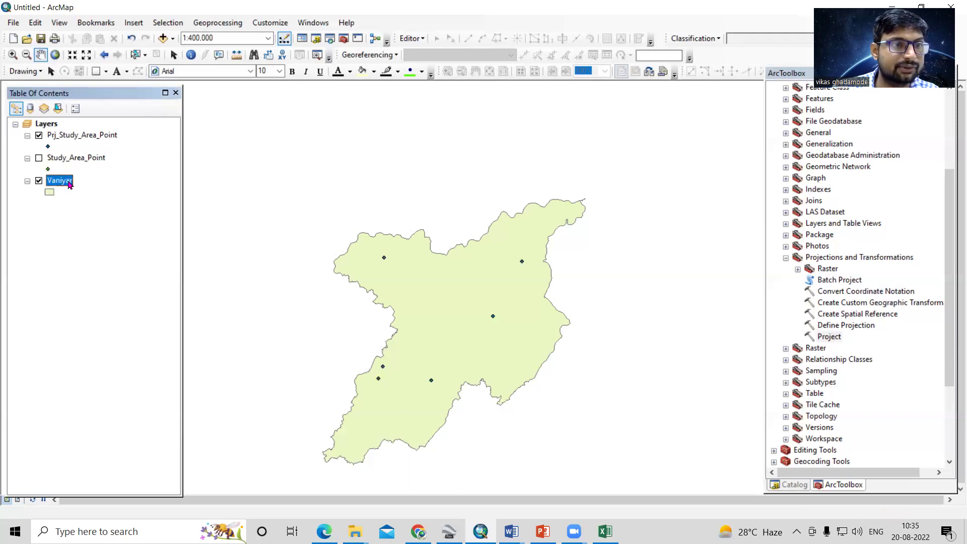
pyautogui.doubleClick(832, 337)
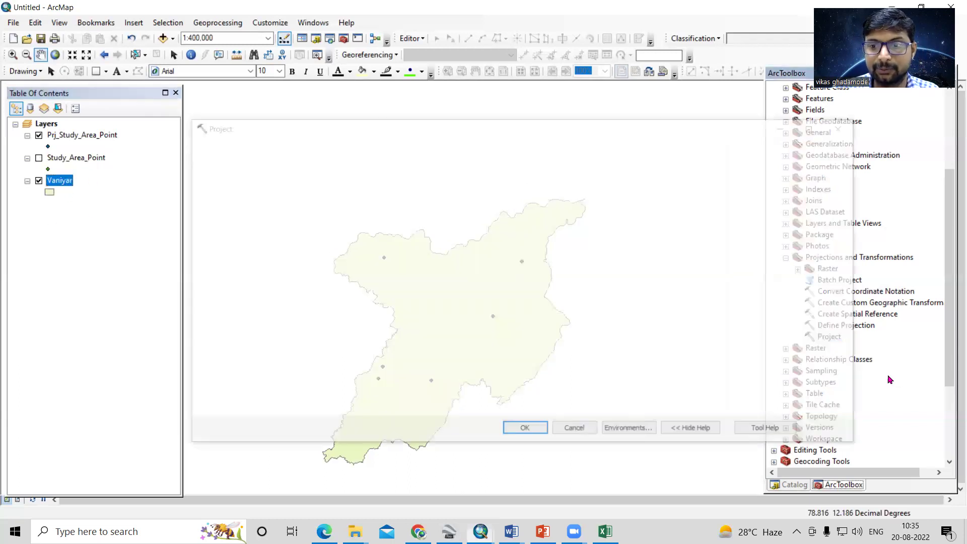
pyautogui.click(55, 187)
pyautogui.moveTo(53, 187); pyautogui.dragTo(276, 163)
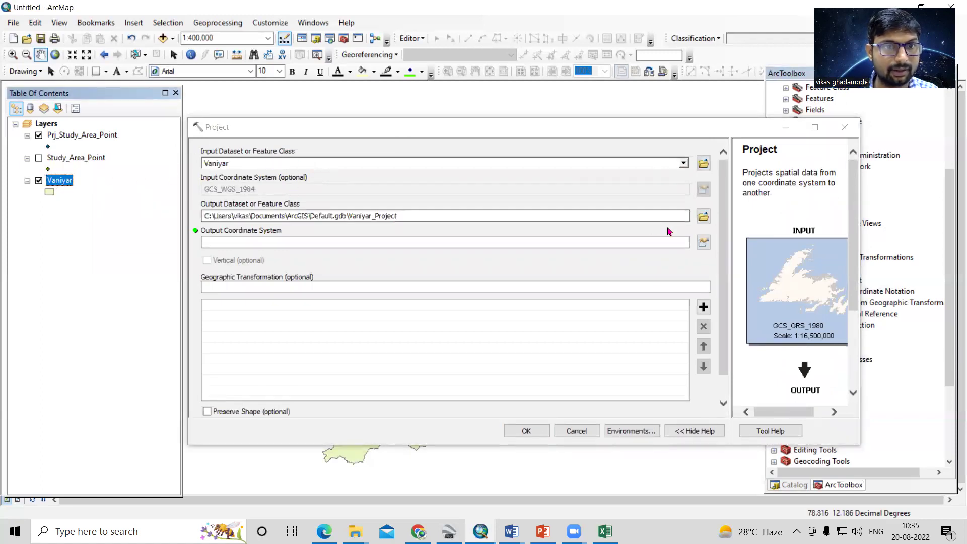
pyautogui.click(703, 216)
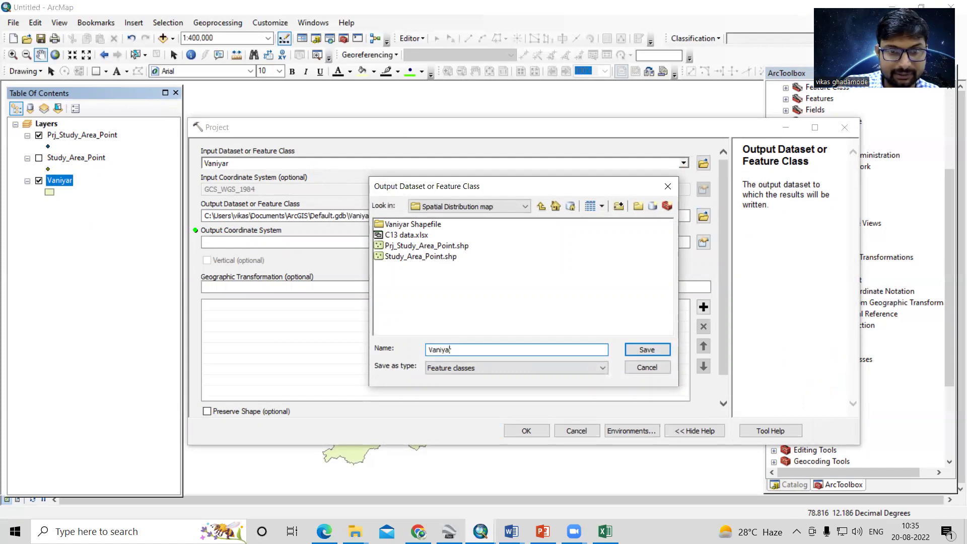
pyautogui.write('Prj_')
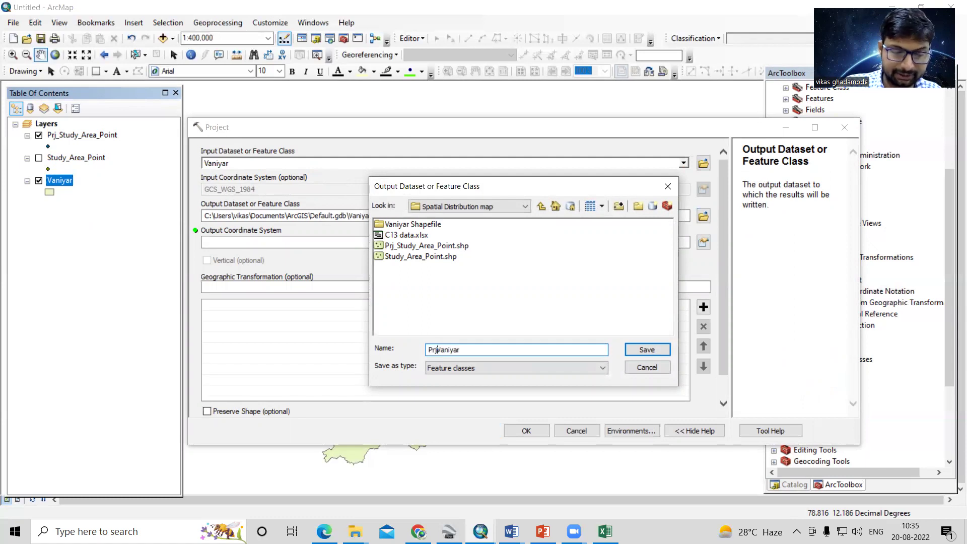
pyautogui.click(660, 351)
# Choose WGS 1984 UTM Zone 44N as the output coordinate system for Vaniyar and run the projection
pyautogui.click(704, 242)
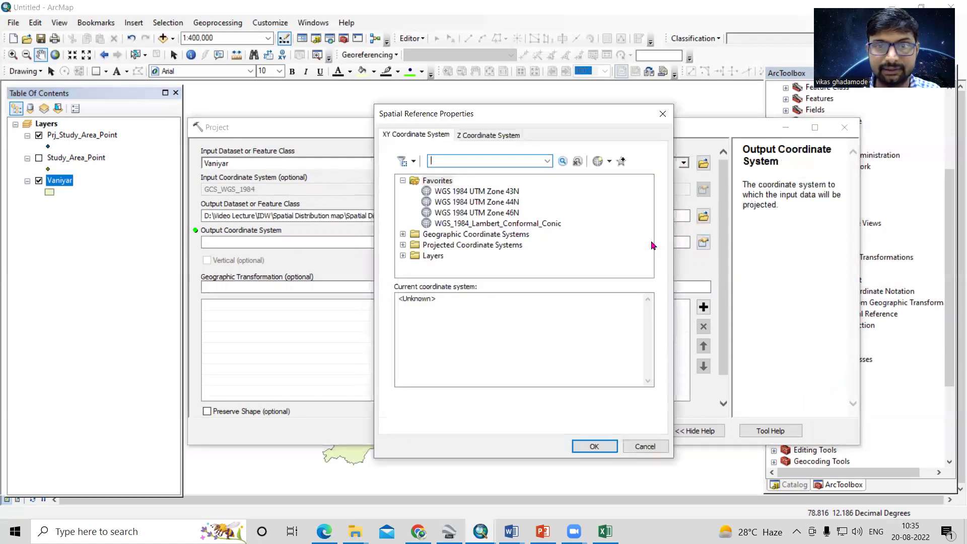
pyautogui.click(499, 202)
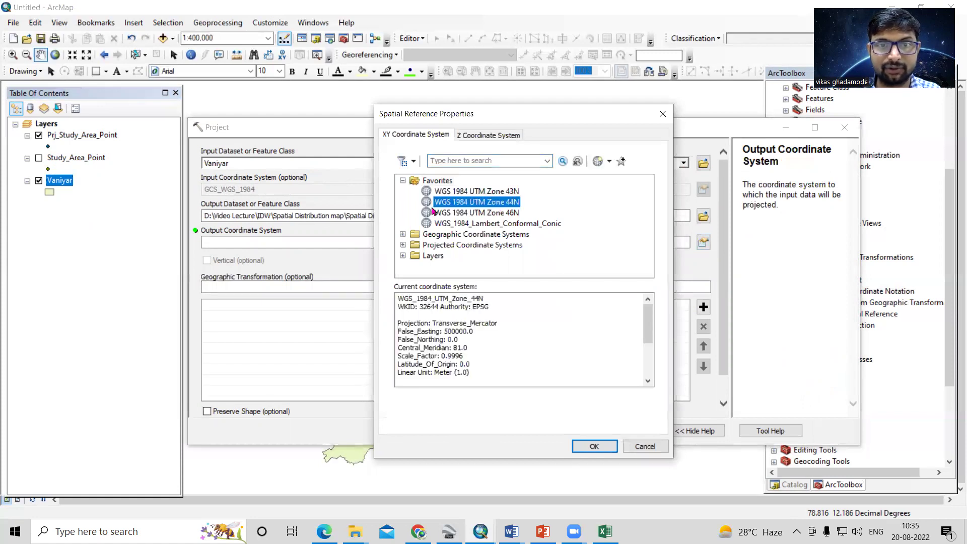
pyautogui.doubleClick(474, 246)
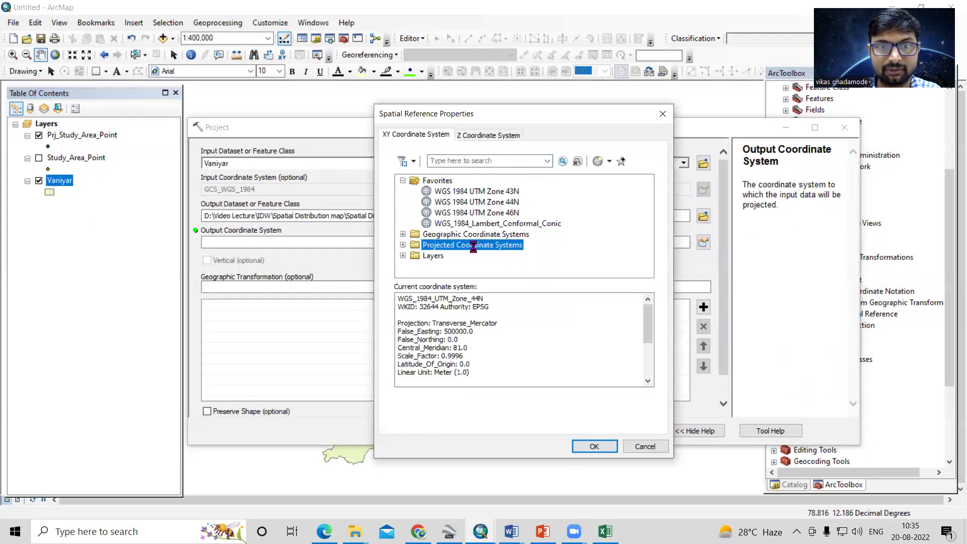
pyautogui.scroll(-5, 474, 251)
pyautogui.doubleClick(447, 234)
pyautogui.scroll(-3, 454, 237)
pyautogui.doubleClick(467, 234)
pyautogui.doubleClick(469, 223)
pyautogui.scroll(-13, 504, 236)
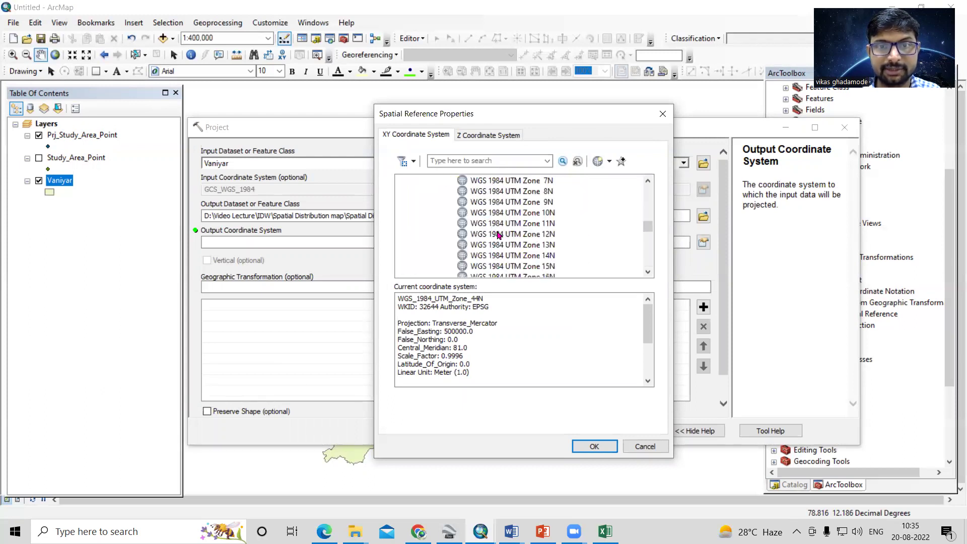
pyautogui.scroll(-4, 538, 246)
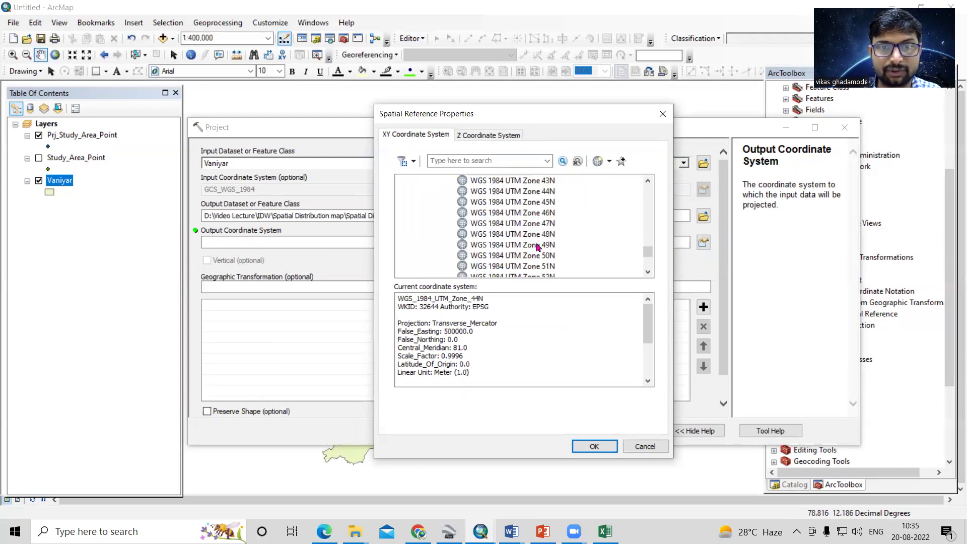
pyautogui.rightClick(548, 195)
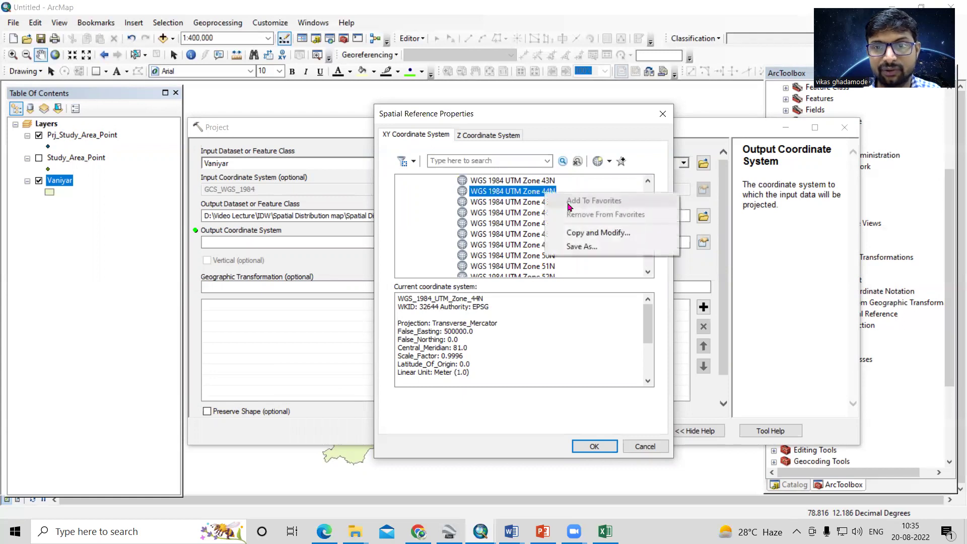
pyautogui.click(410, 204)
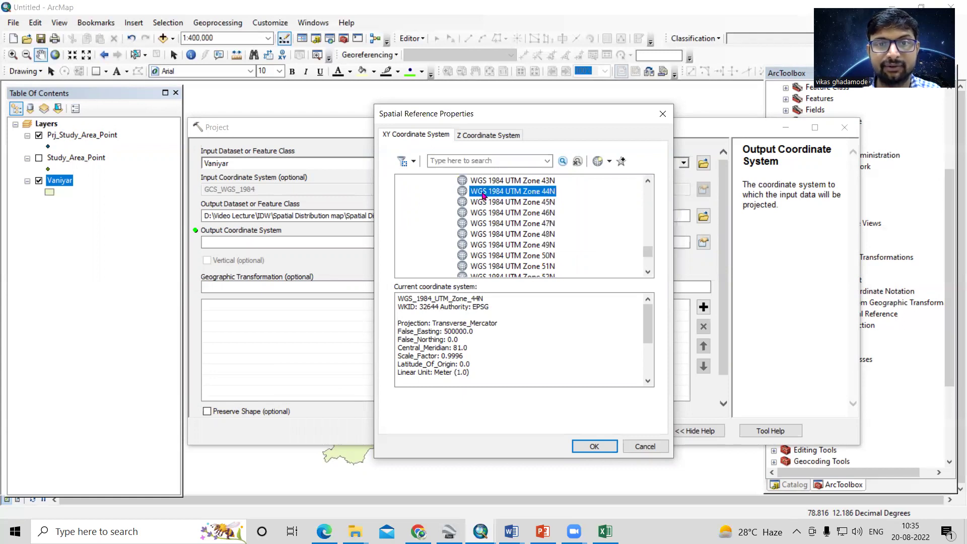
pyautogui.click(595, 448)
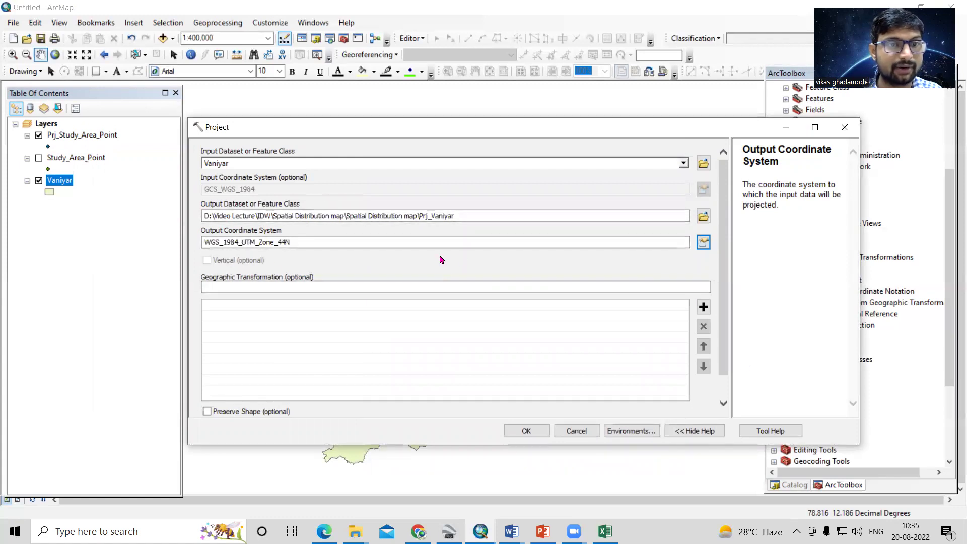
pyautogui.click(527, 431)
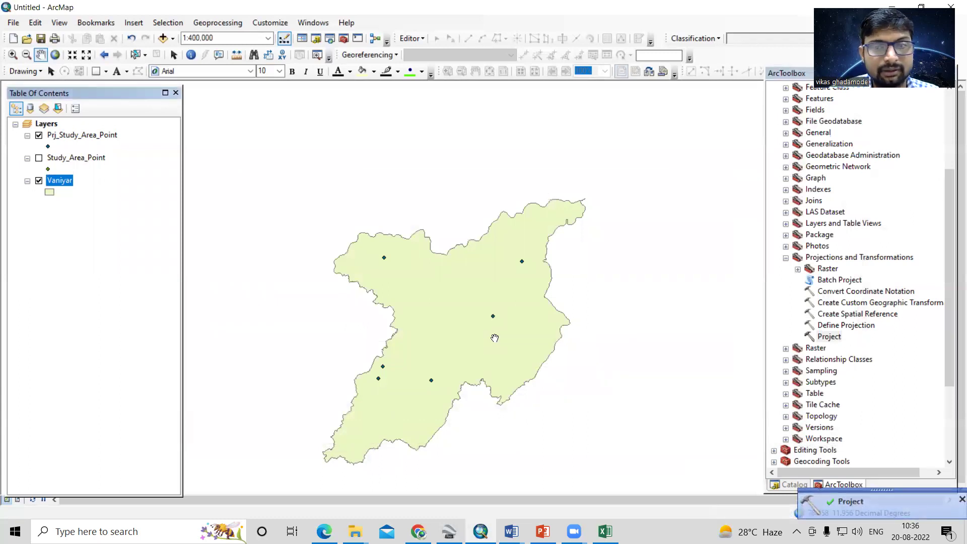
# Refresh the nested Spatial Distribution map folder in the catalog and add Prj_Vaniyar.shp to the map
pyautogui.click(787, 486)
pyautogui.rightClick(873, 301)
pyautogui.click(896, 358)
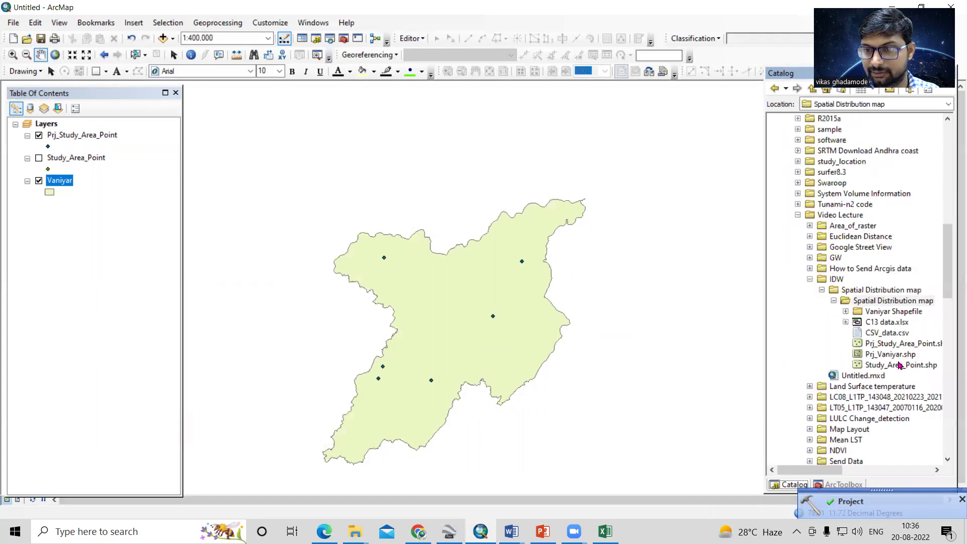
pyautogui.moveTo(890, 354); pyautogui.dragTo(325, 347)
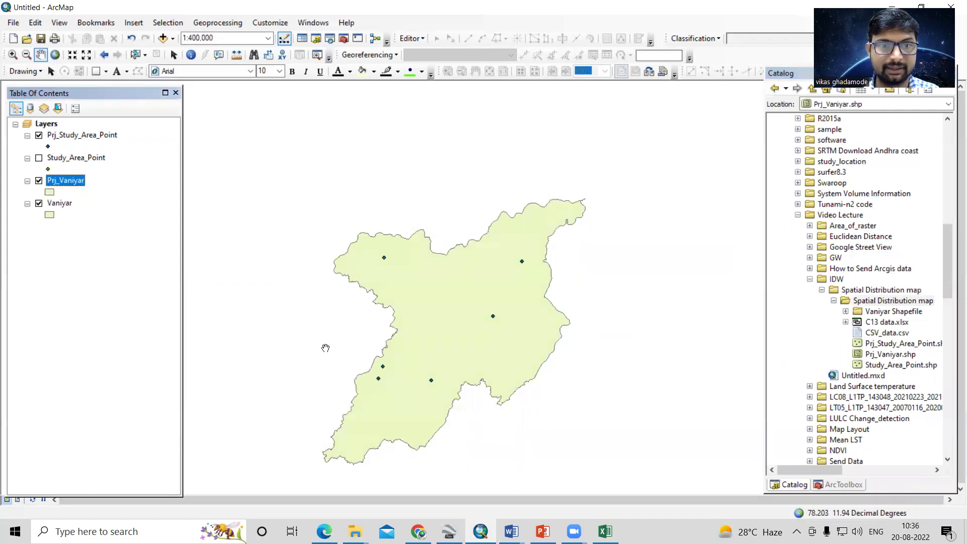
# Remove the unprojected Vaniyar and Study_Area_Point layers from the map
pyautogui.click(60, 207)
pyautogui.rightClick(60, 206)
pyautogui.click(83, 222)
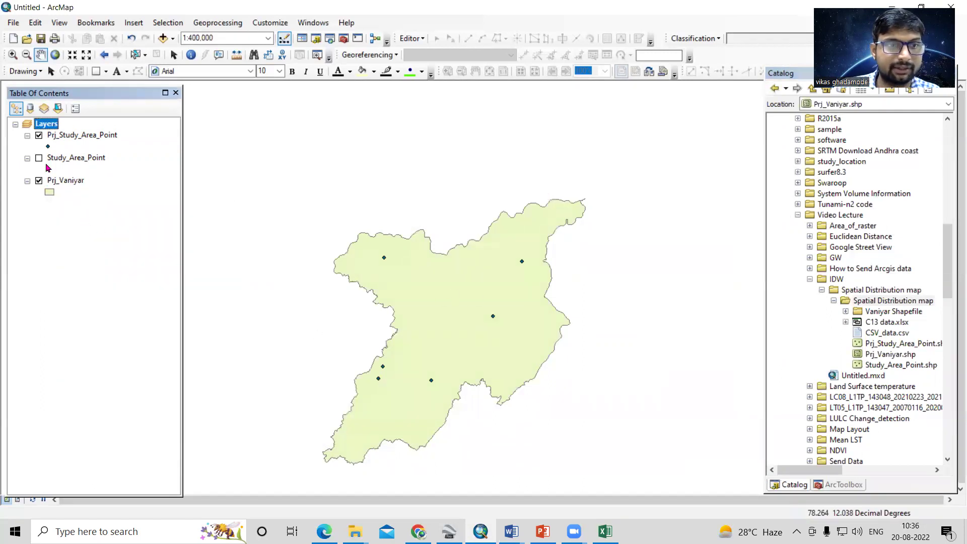
pyautogui.rightClick(71, 159)
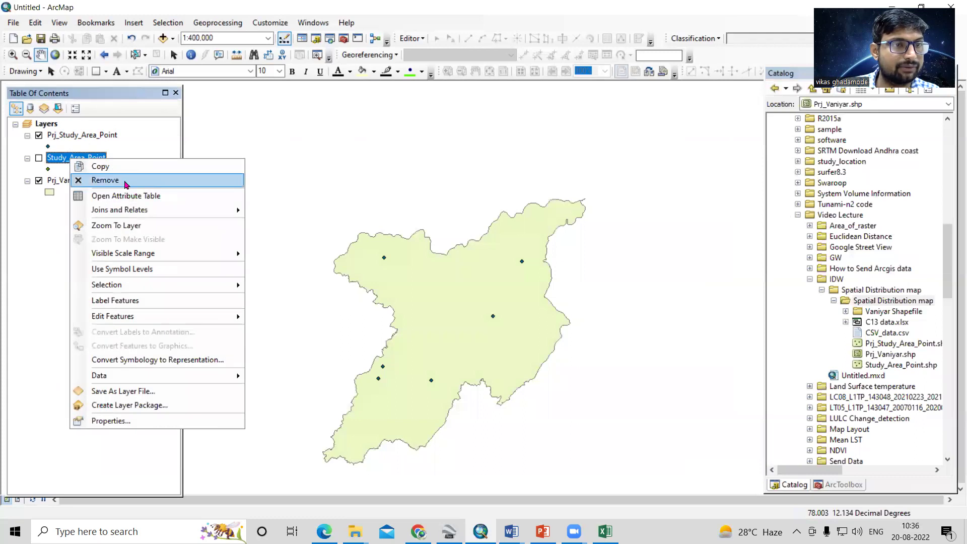
pyautogui.click(126, 181)
# Check the projected coordinate system in the Prj_Study_Area_Point layer's source properties, then close them without changes
pyautogui.click(73, 136)
pyautogui.rightClick(74, 136)
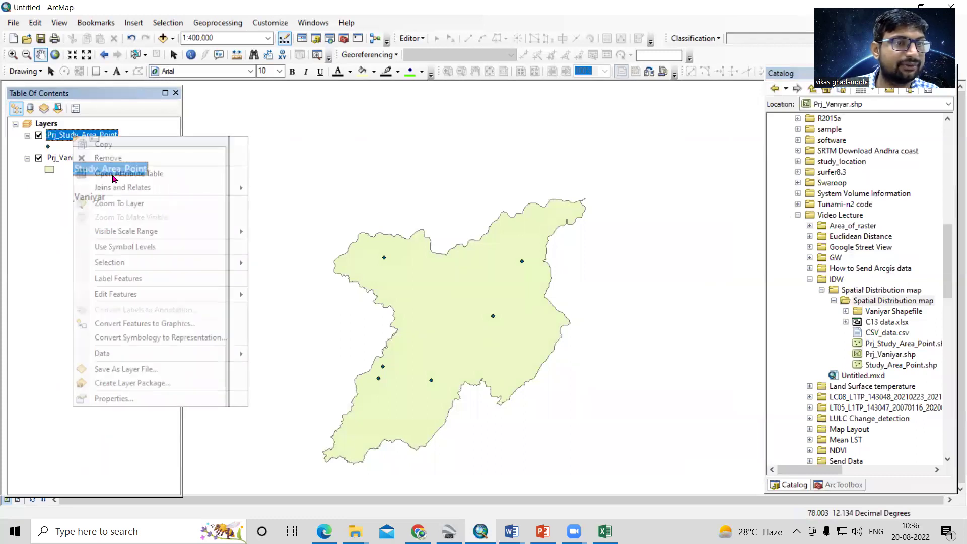
pyautogui.click(114, 399)
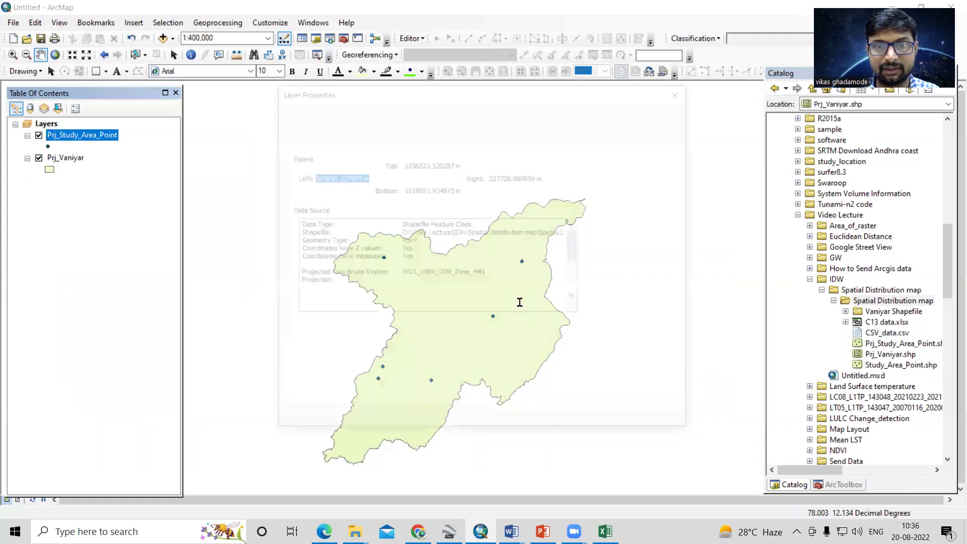
pyautogui.doubleClick(404, 274)
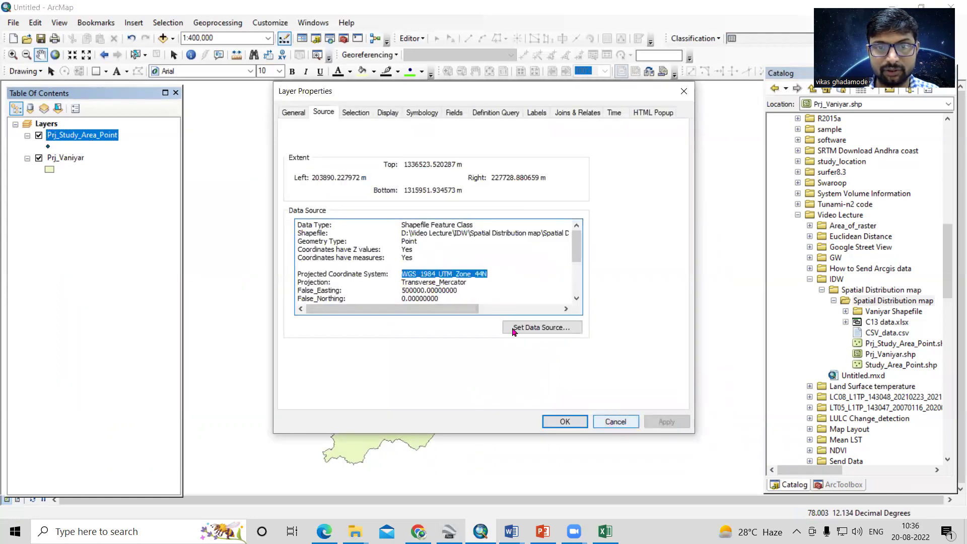
pyautogui.click(615, 421)
# Check the projected coordinate system in the Prj_Vaniyar layer's source properties, and close them without changes
pyautogui.click(74, 159)
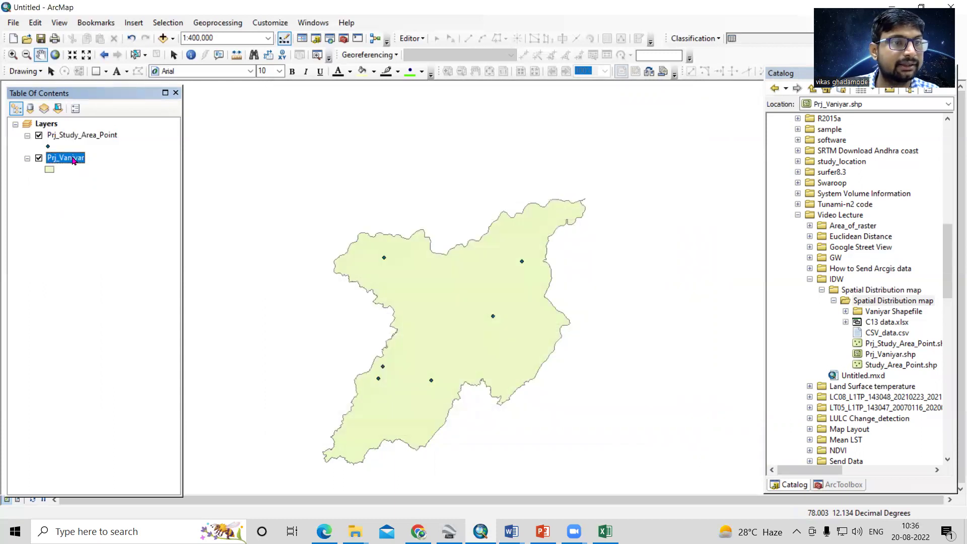
pyautogui.rightClick(74, 159)
pyautogui.click(98, 419)
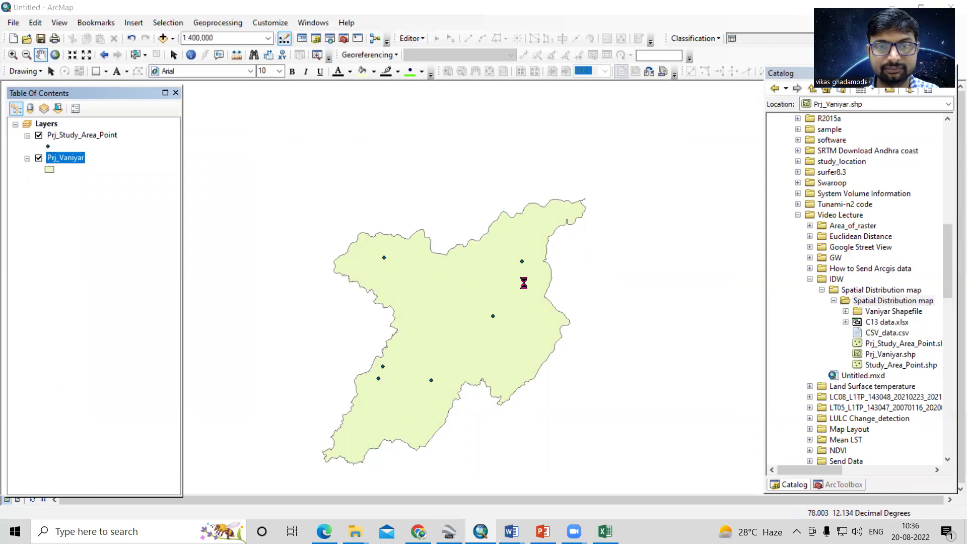
pyautogui.moveTo(402, 274); pyautogui.dragTo(488, 274)
pyautogui.click(610, 427)
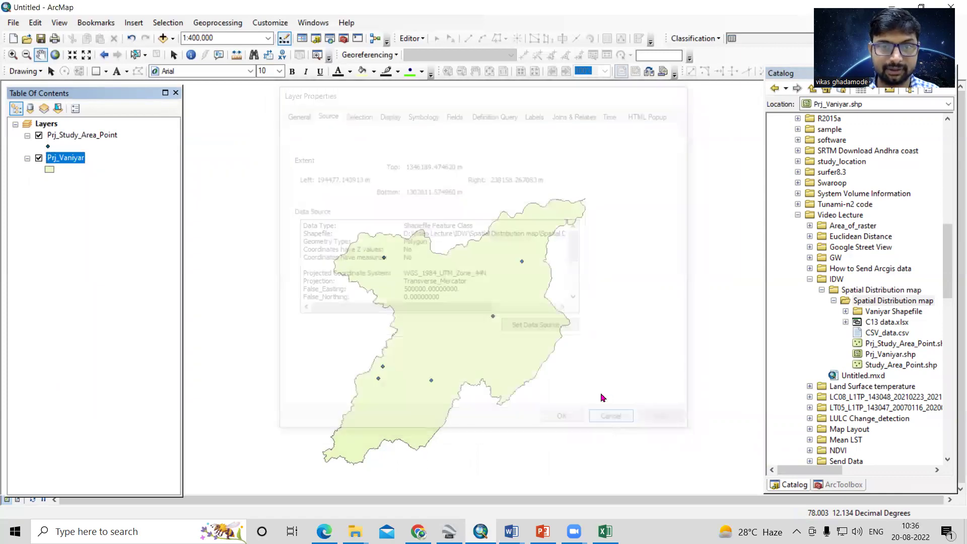
# Open the IDW tool from the Interpolation toolset of the Spatial Analyst Tools
pyautogui.click(342, 40)
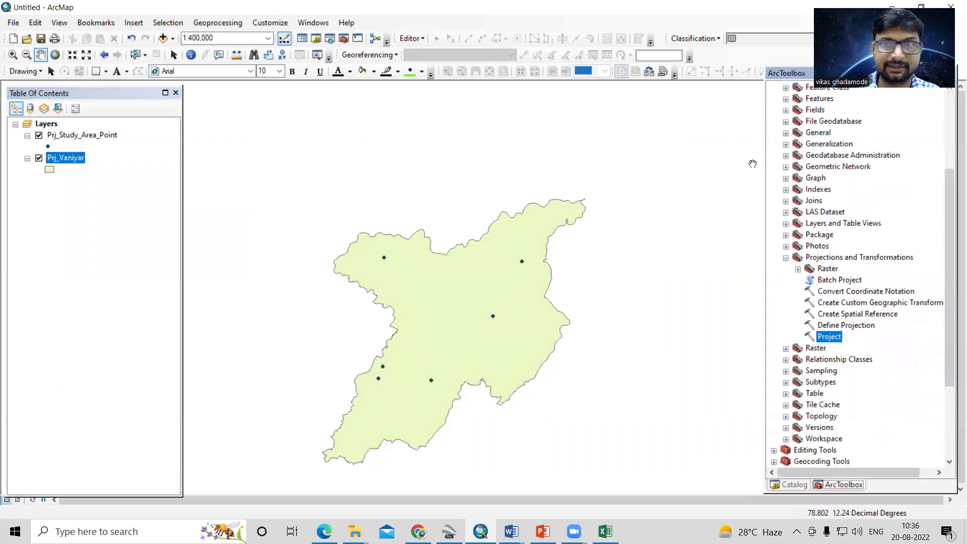
pyautogui.click(786, 258)
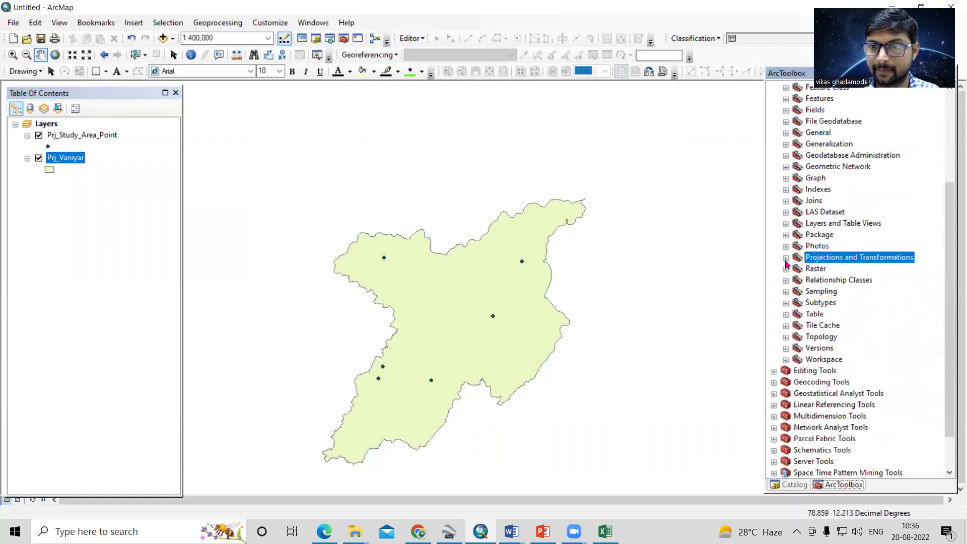
pyautogui.scroll(4, 835, 247)
pyautogui.scroll(-5, 831, 244)
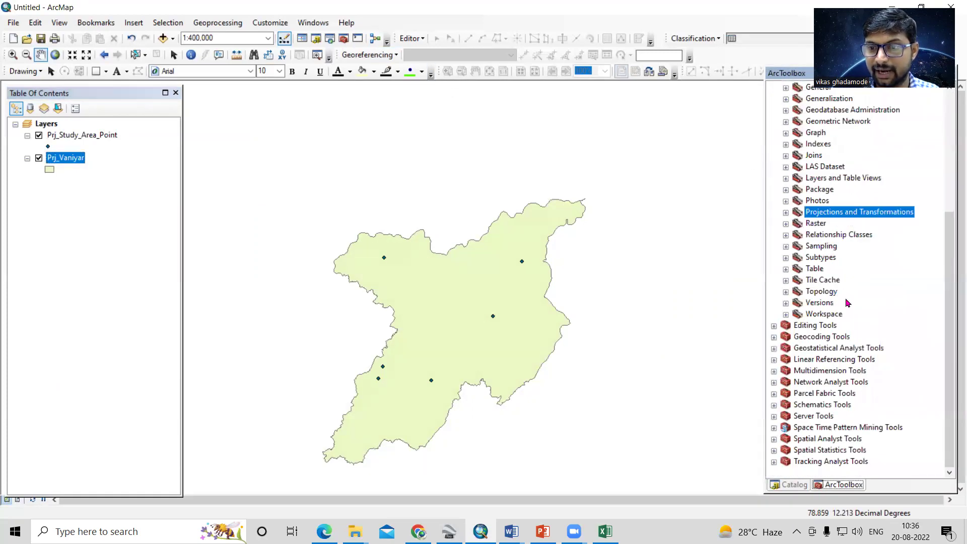
pyautogui.doubleClick(825, 439)
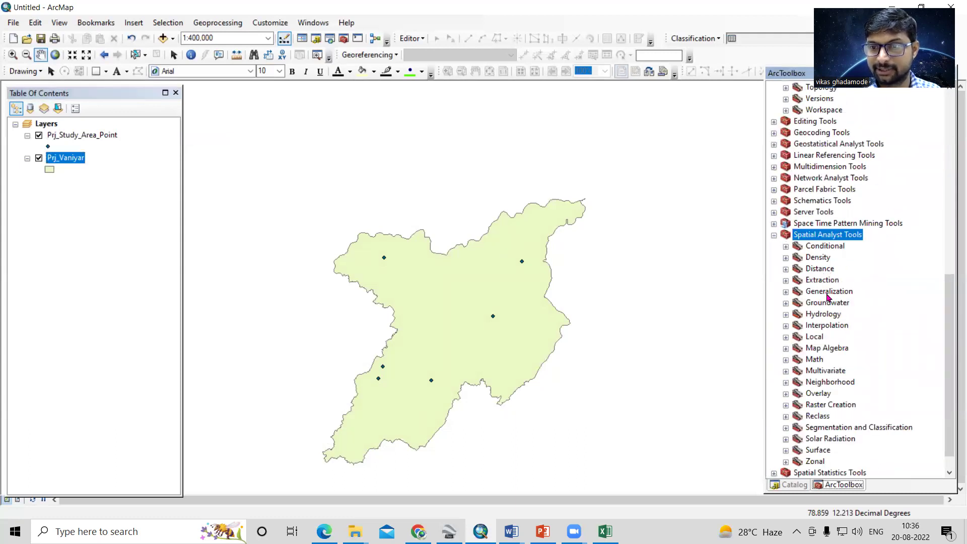
pyautogui.doubleClick(820, 268)
pyautogui.doubleClick(821, 270)
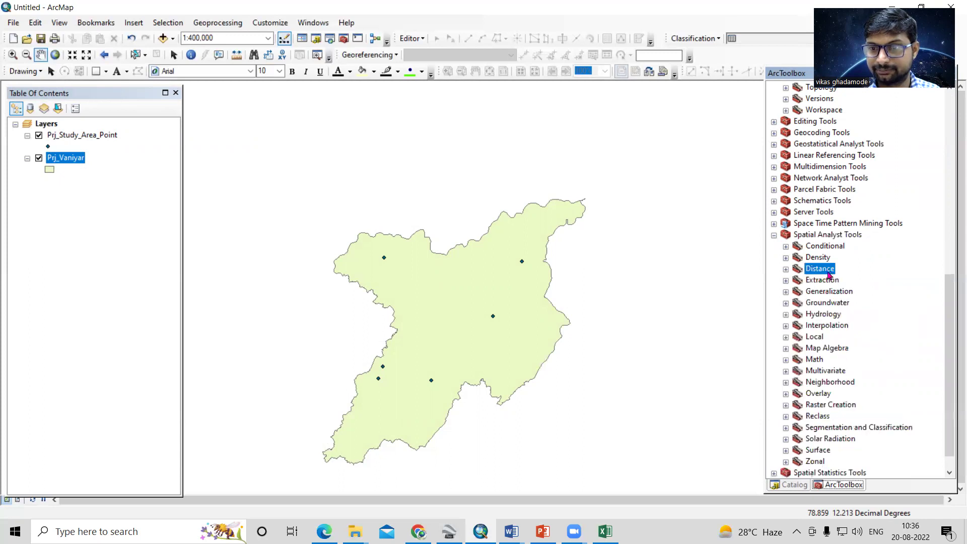
pyautogui.doubleClick(835, 326)
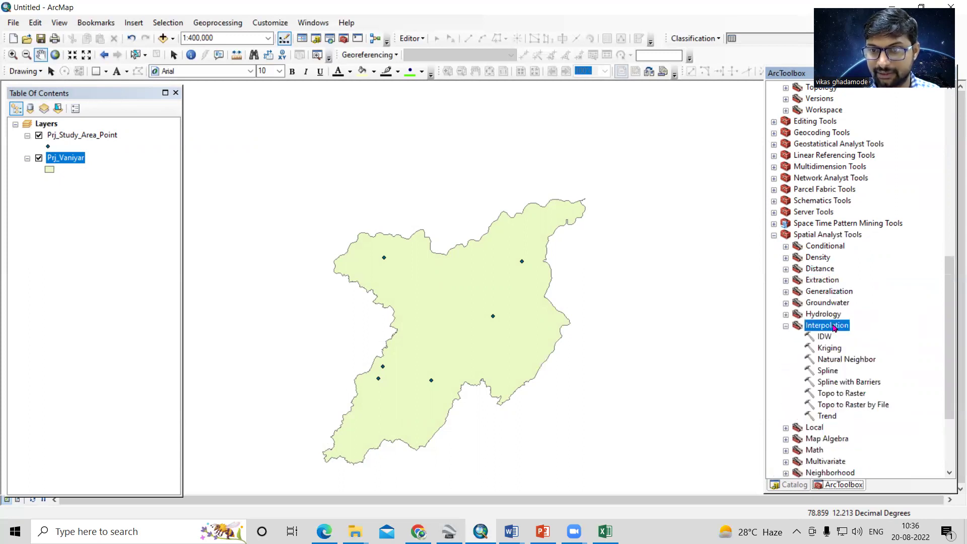
pyautogui.doubleClick(824, 338)
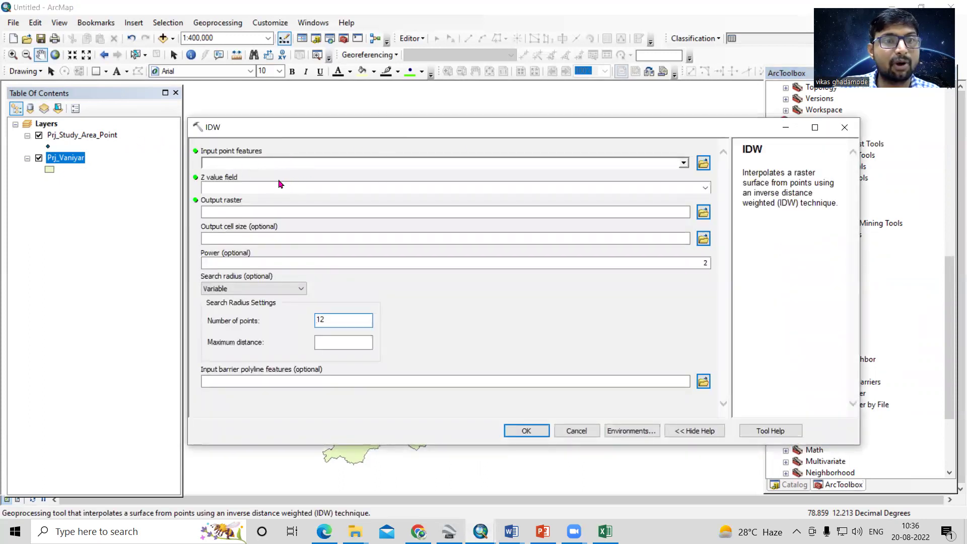
# Set Prj_Study_Area_Point as the IDW input, Value as the Z field, and IDW in the Spatial Distribution map folder as the output raster
pyautogui.moveTo(79, 139); pyautogui.dragTo(281, 161)
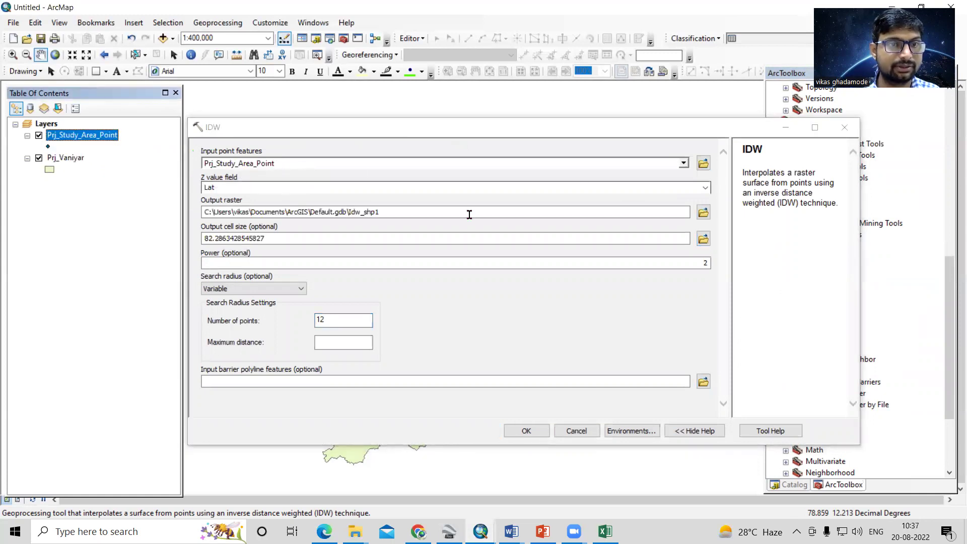
pyautogui.click(705, 188)
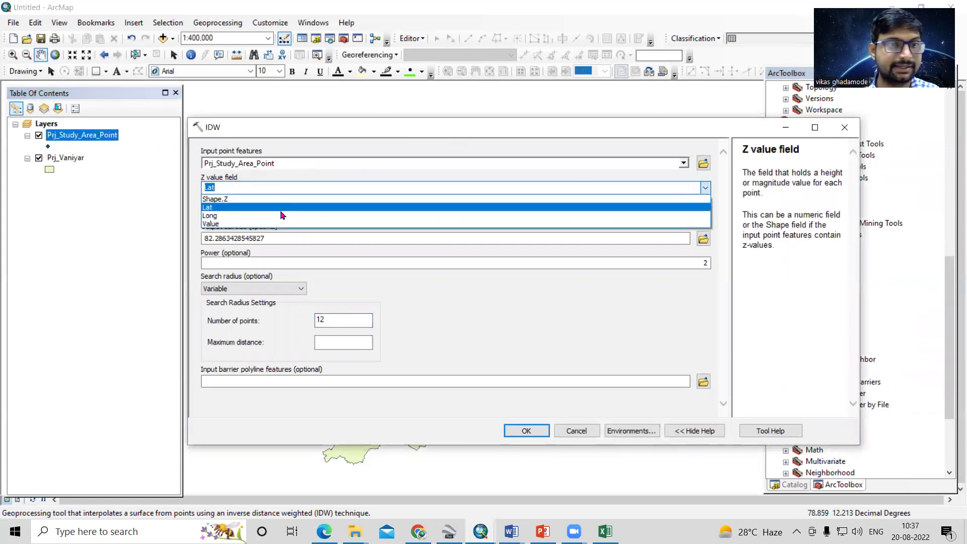
pyautogui.click(234, 224)
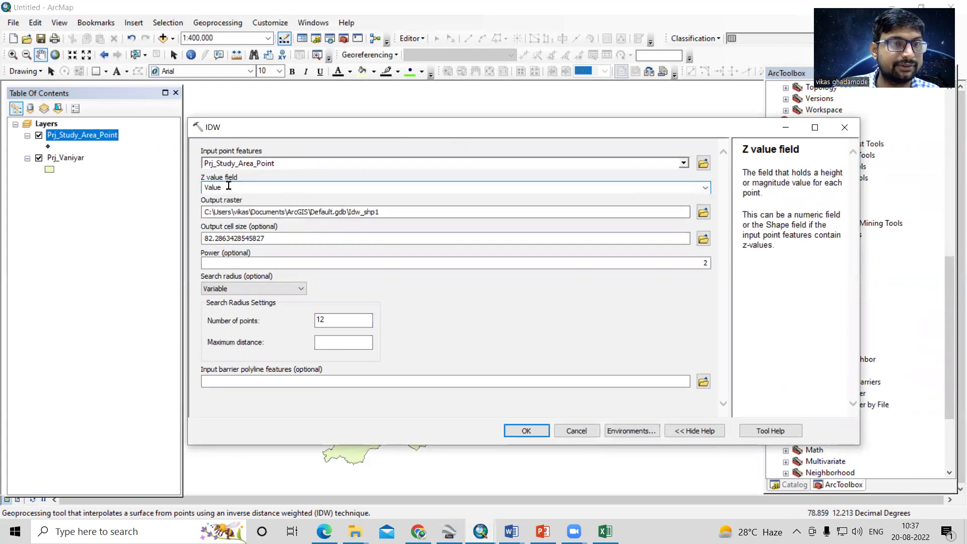
pyautogui.click(703, 212)
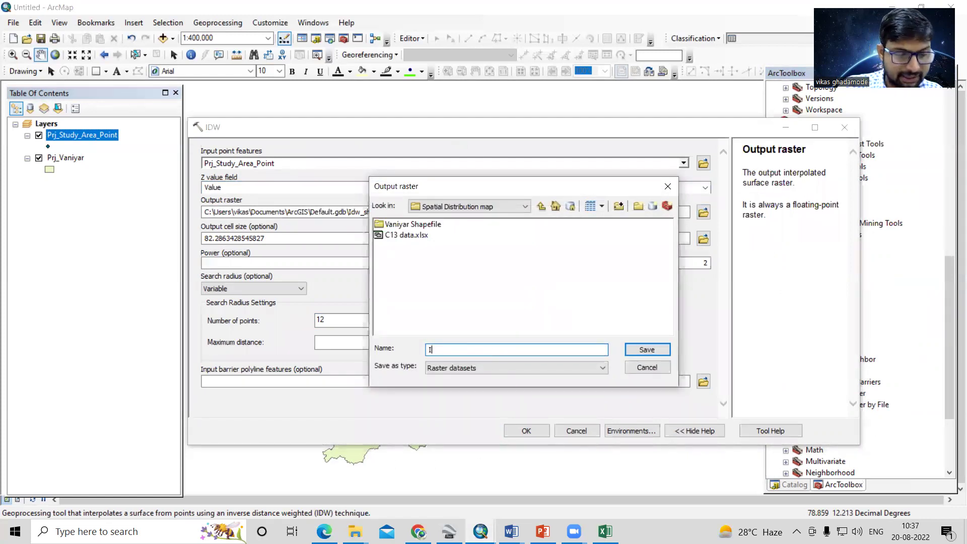
pyautogui.click(651, 352)
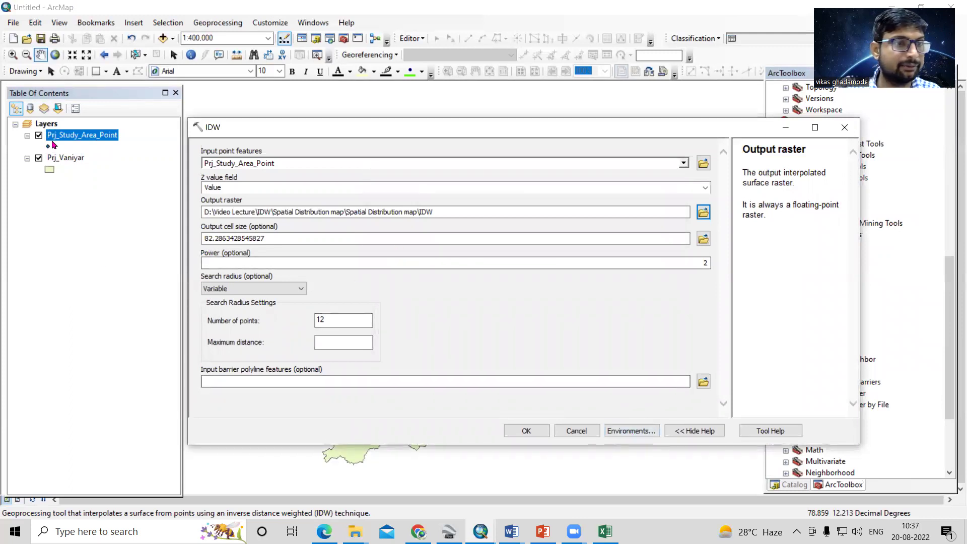
# In the IDW environment settings, set the output coordinate system to the same as layer Prj_Vaniyar
pyautogui.click(638, 431)
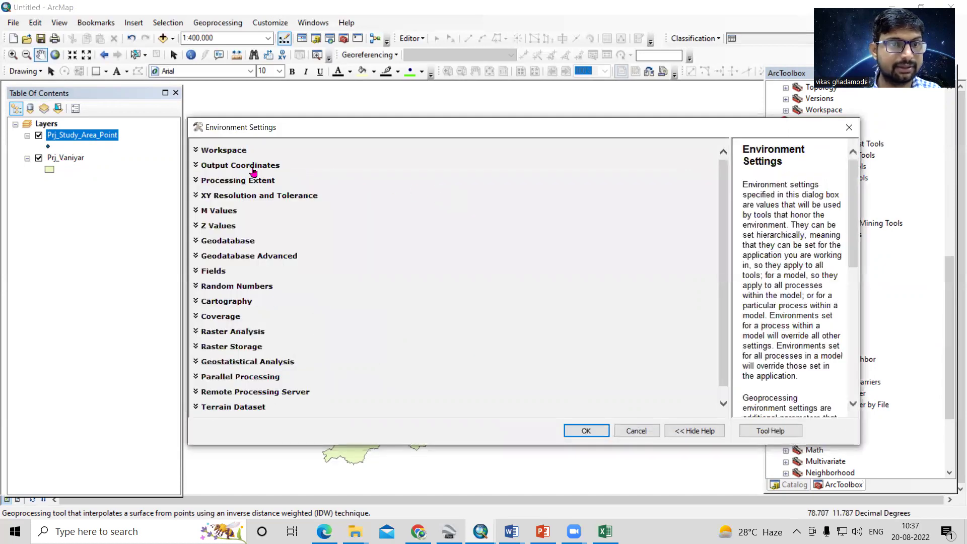
pyautogui.click(253, 172)
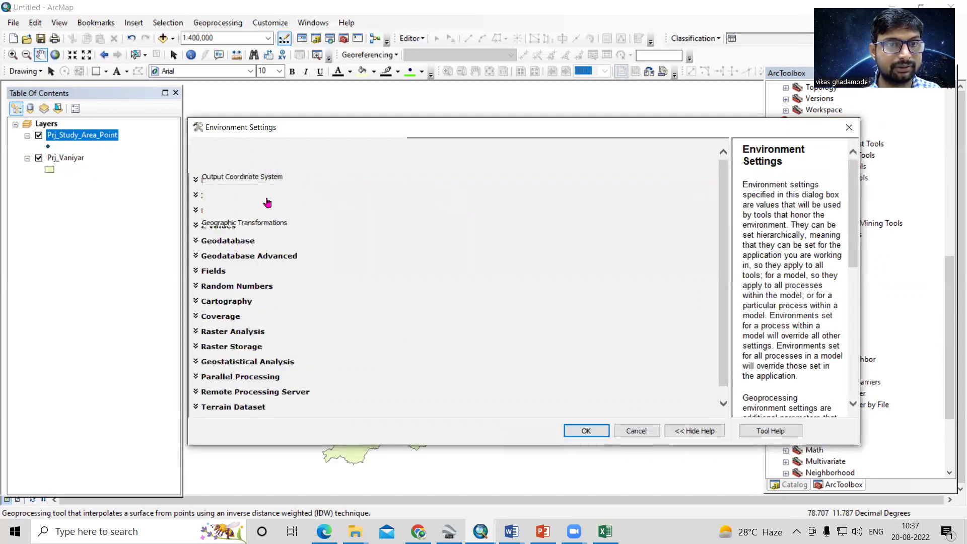
pyautogui.click(315, 190)
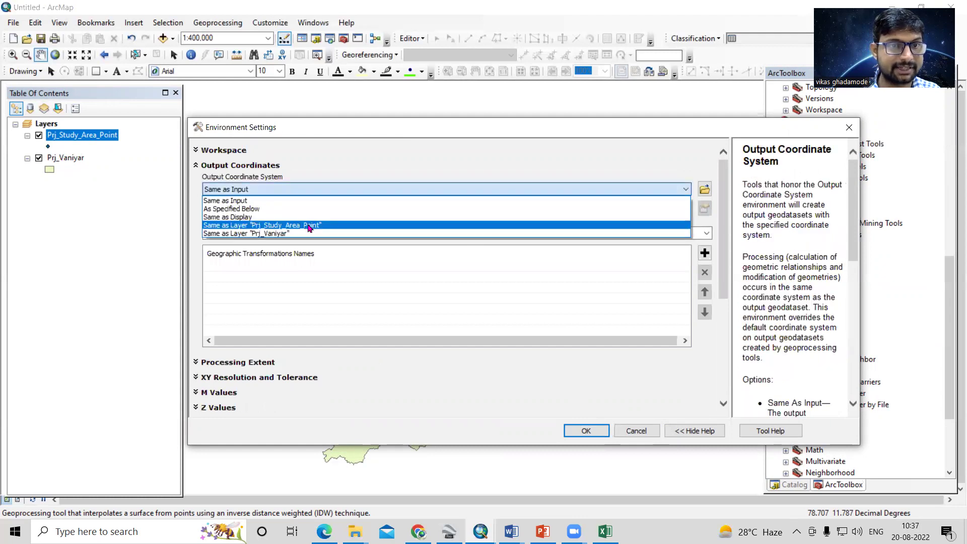
pyautogui.click(307, 234)
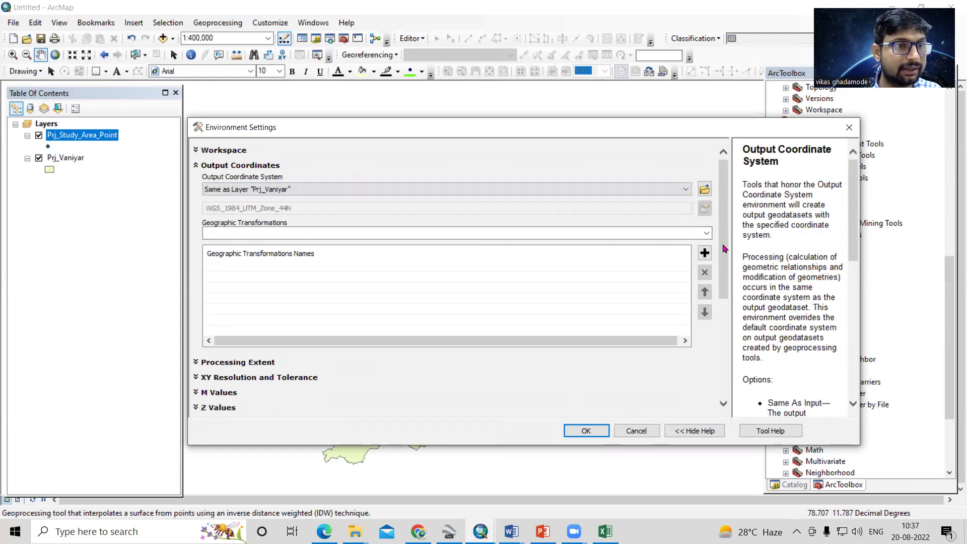
# Set the processing extent to the same as layer Prj_Vaniyar
pyautogui.scroll(-3, 724, 249)
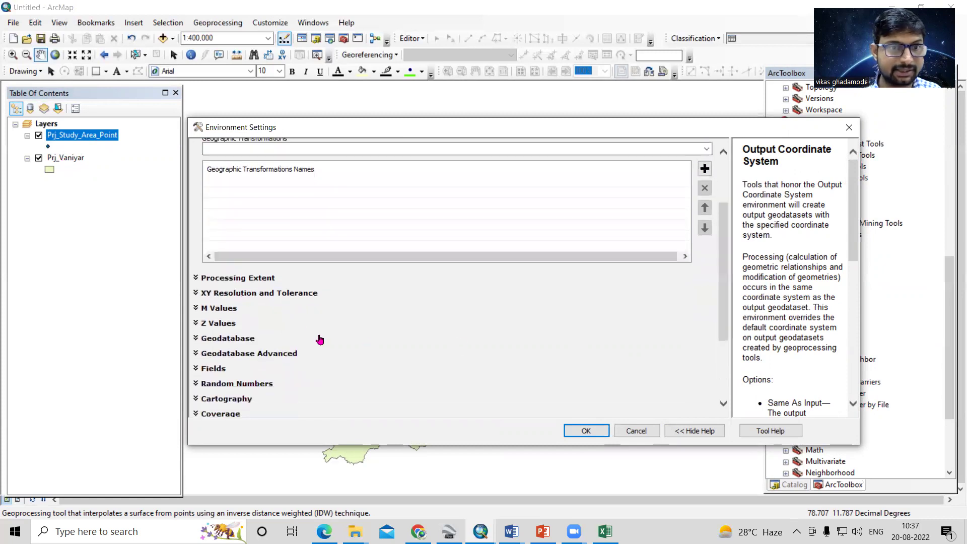
pyautogui.click(250, 278)
pyautogui.click(353, 301)
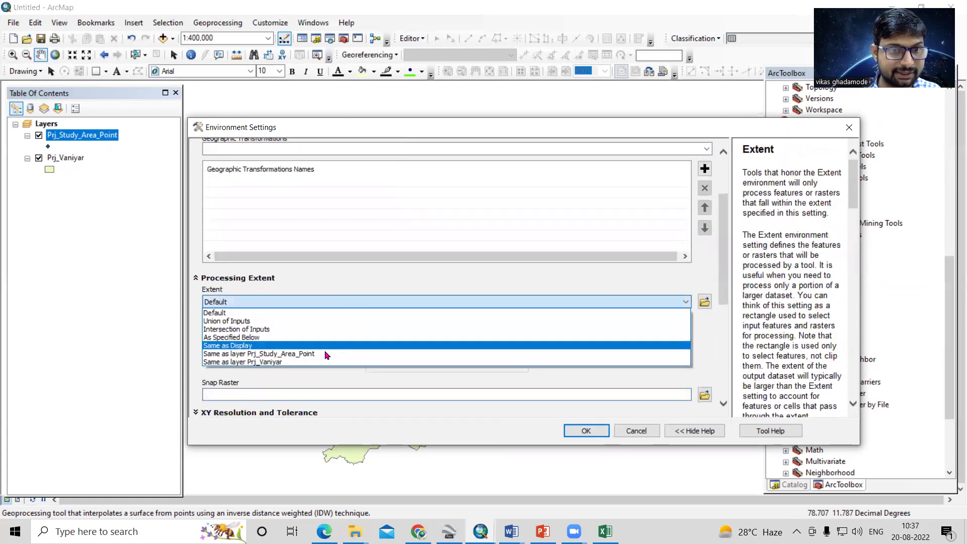
pyautogui.click(322, 363)
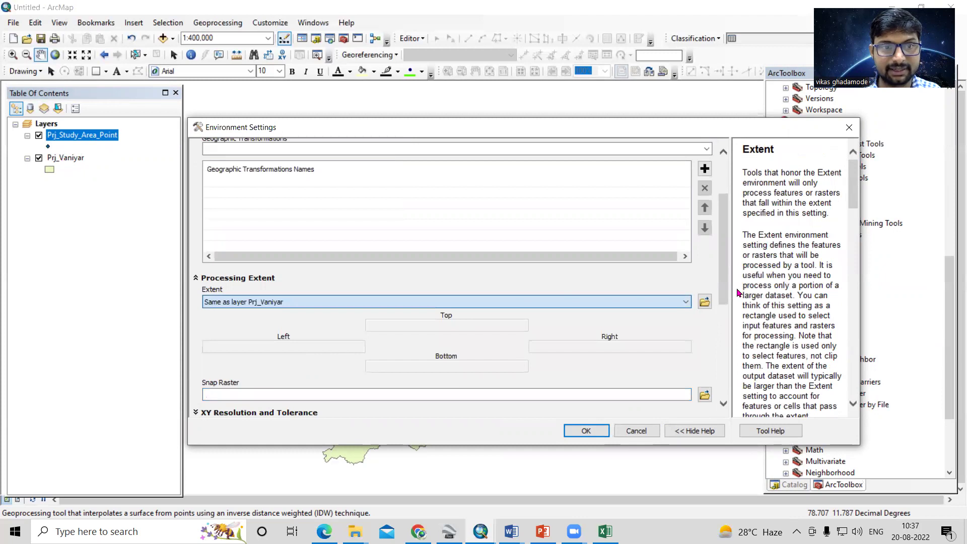
# Set Prj_Vaniyar as the raster analysis mask, accept the environment settings and run the IDW interpolation
pyautogui.moveTo(722, 267); pyautogui.dragTo(722, 359)
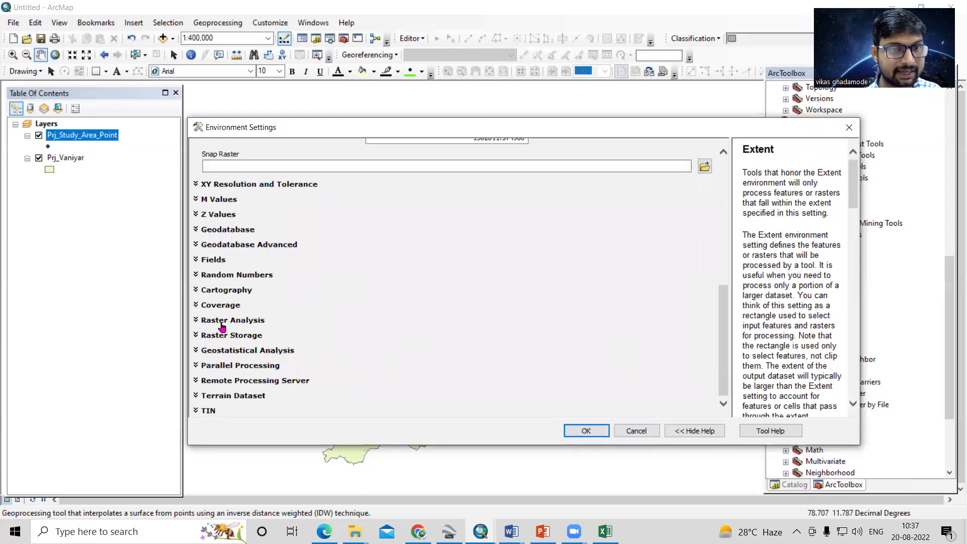
pyautogui.click(221, 322)
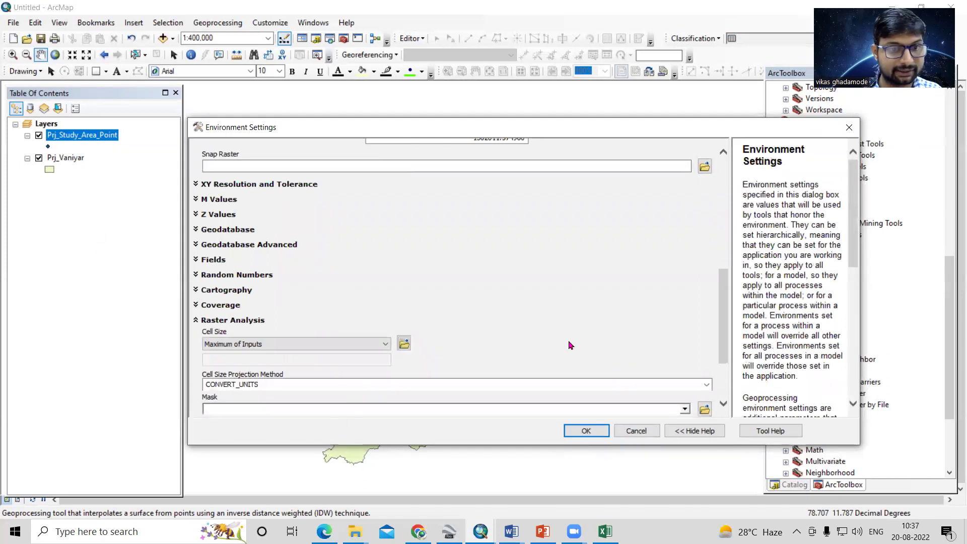
pyautogui.scroll(-3, 453, 375)
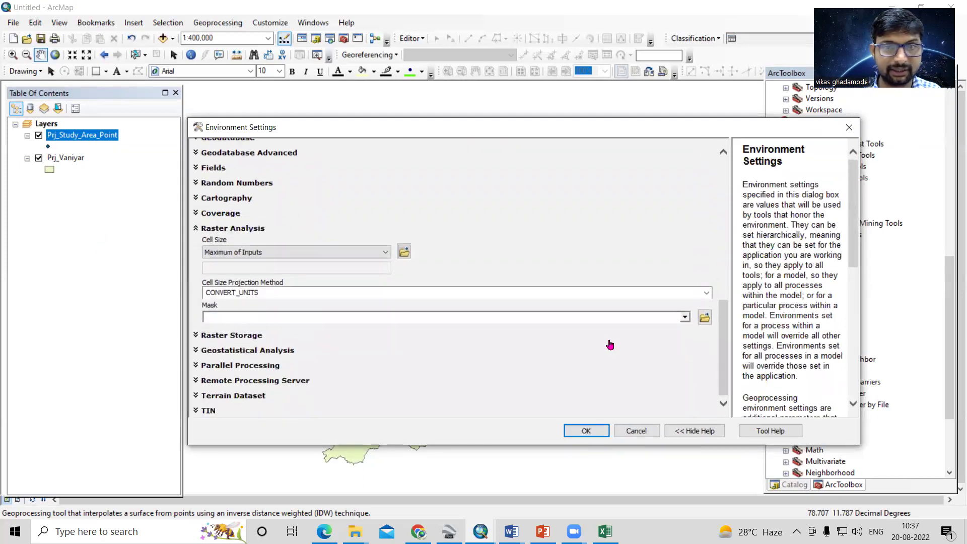
pyautogui.click(685, 317)
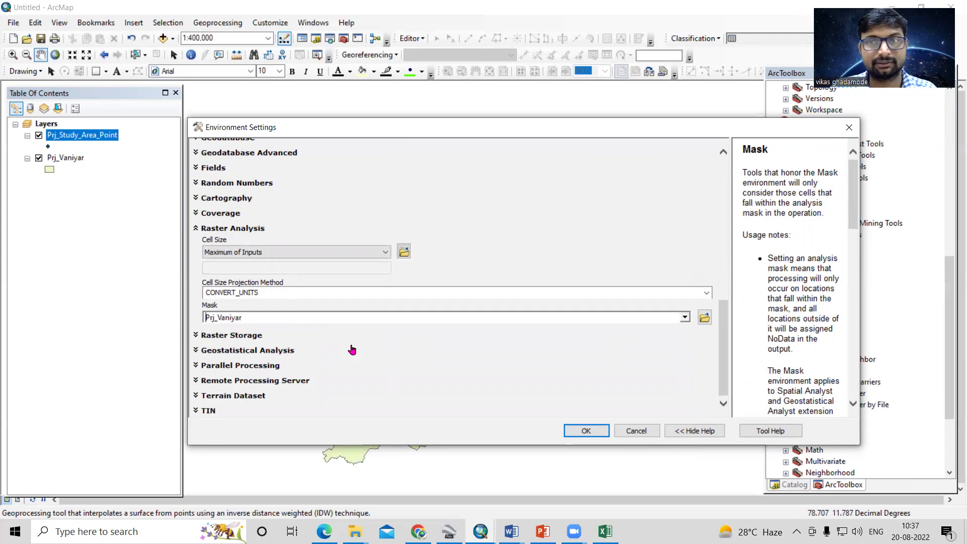
pyautogui.click(584, 431)
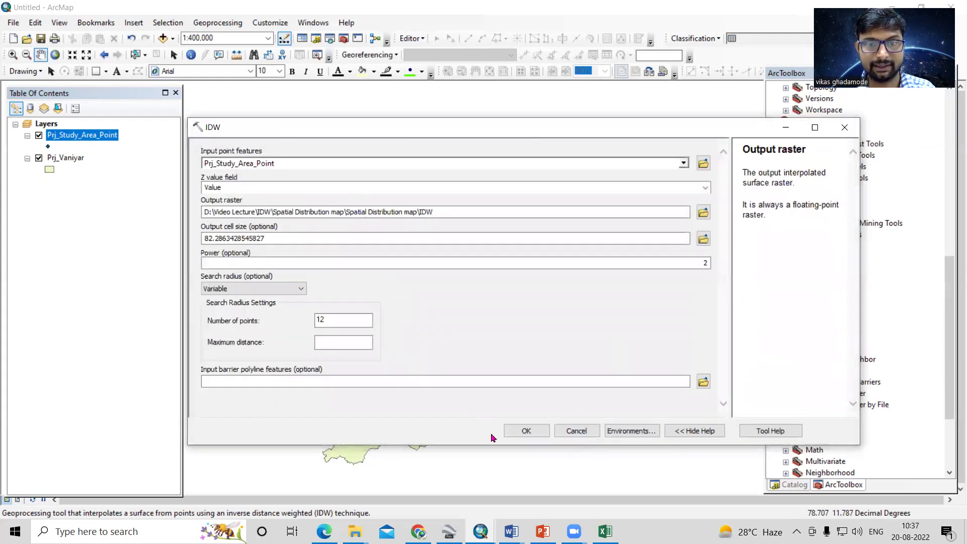
pyautogui.click(526, 432)
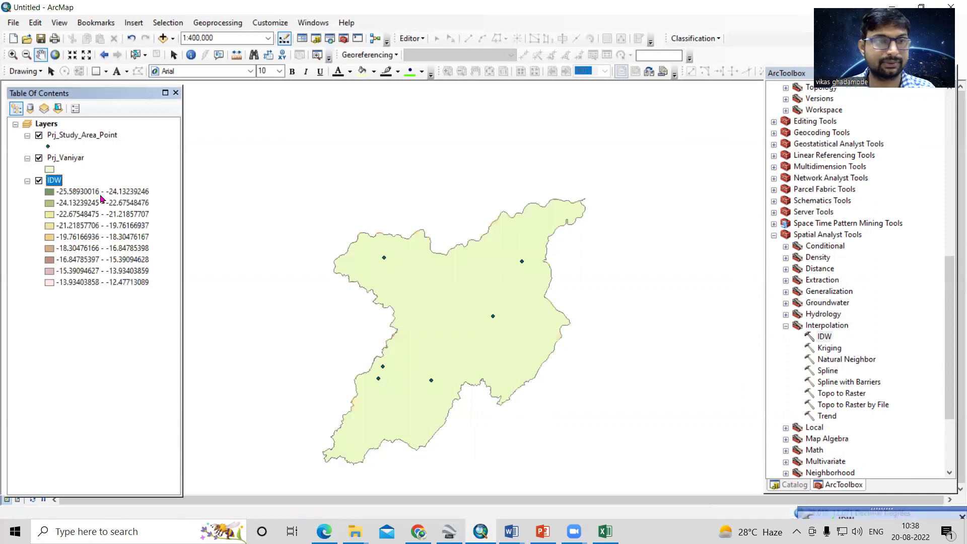
# Hide the Prj_Vaniyar layer and move the IDW raster above the other layers to inspect its interpolated zones
pyautogui.click(38, 158)
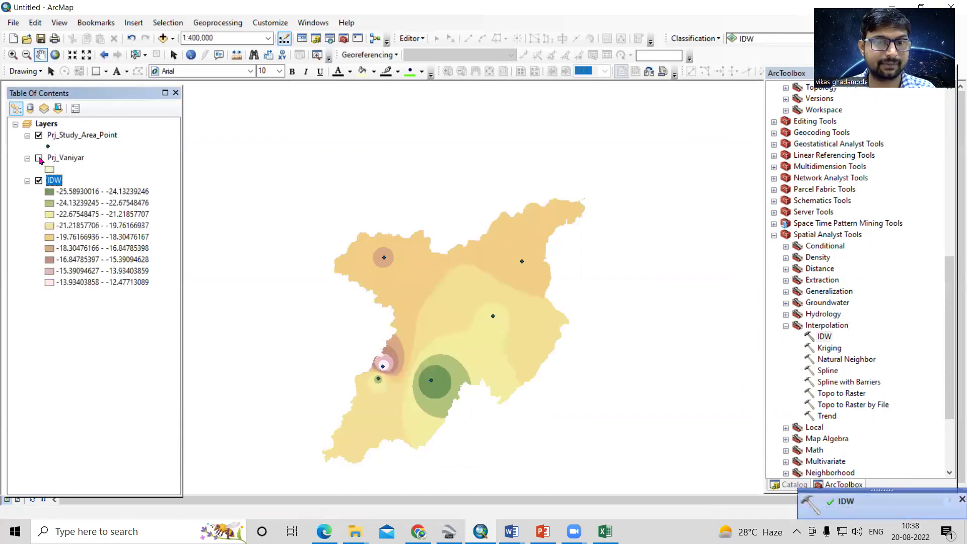
pyautogui.moveTo(51, 184); pyautogui.dragTo(57, 133)
pyautogui.moveTo(448, 367); pyautogui.dragTo(444, 355)
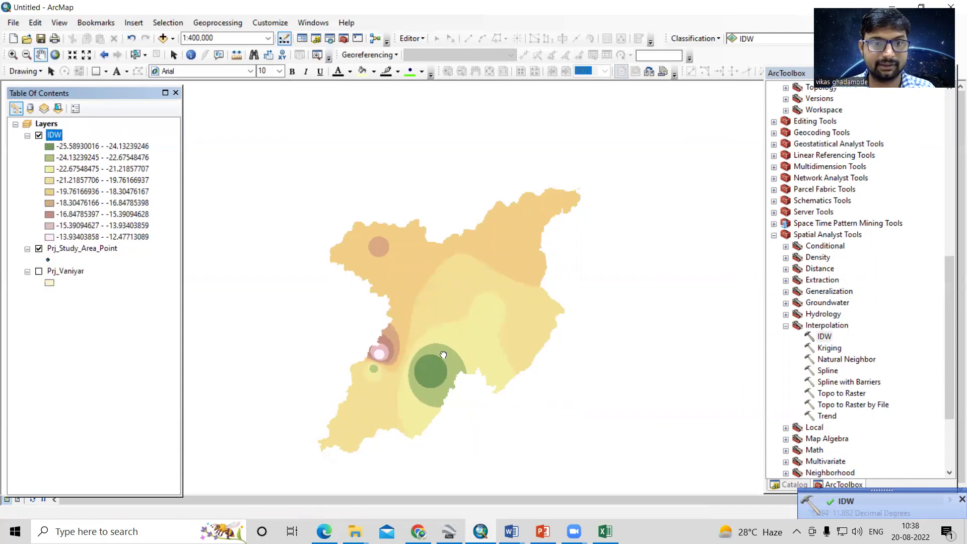
pyautogui.scroll(2, 403, 330)
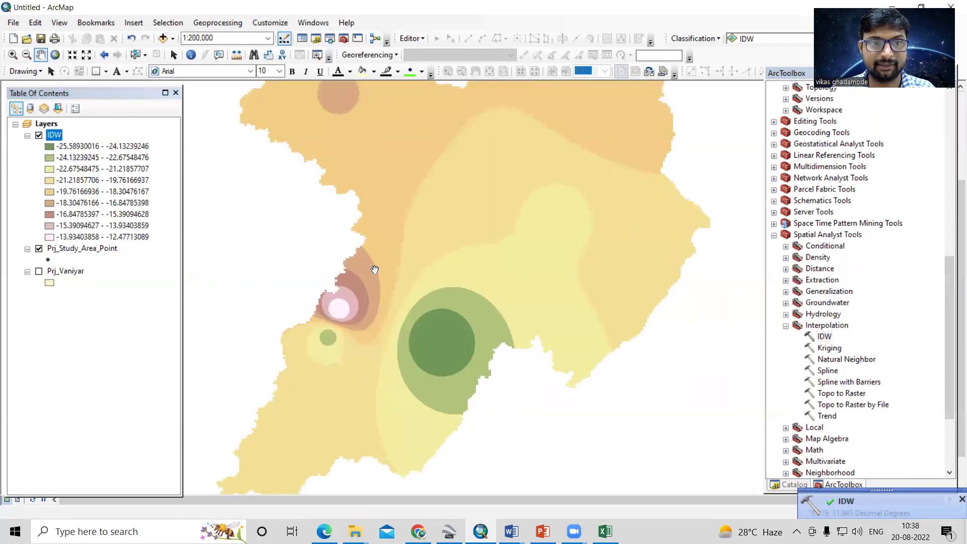
pyautogui.moveTo(375, 269); pyautogui.dragTo(389, 342)
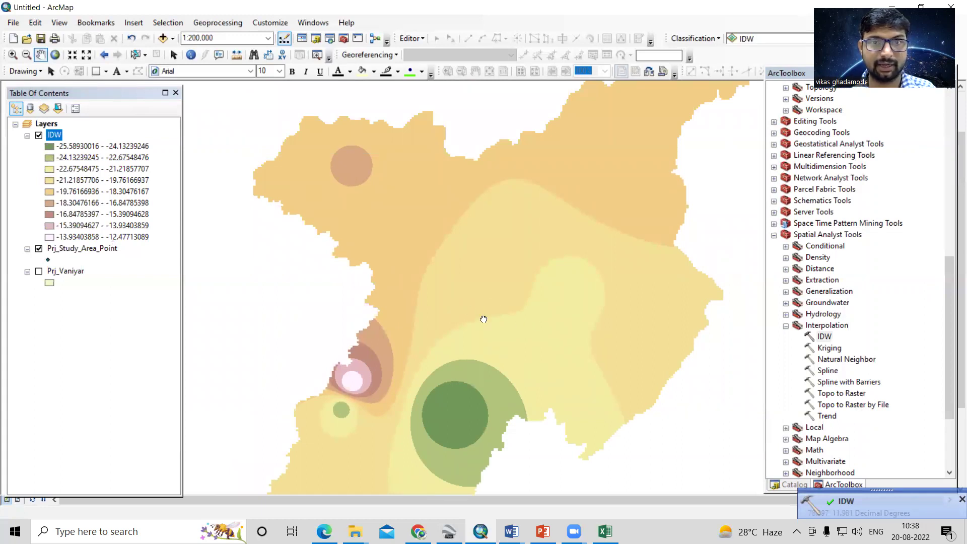
pyautogui.moveTo(492, 289); pyautogui.dragTo(448, 397)
pyautogui.moveTo(510, 339); pyautogui.dragTo(512, 329)
pyautogui.moveTo(441, 423); pyautogui.dragTo(469, 340)
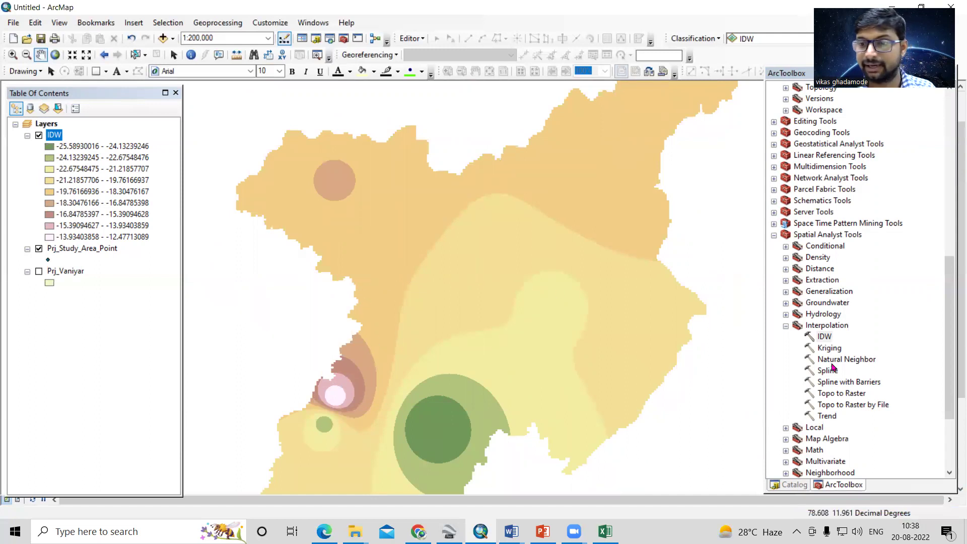
# Open the help page for the IDW tool
pyautogui.click(824, 336)
pyautogui.rightClick(824, 336)
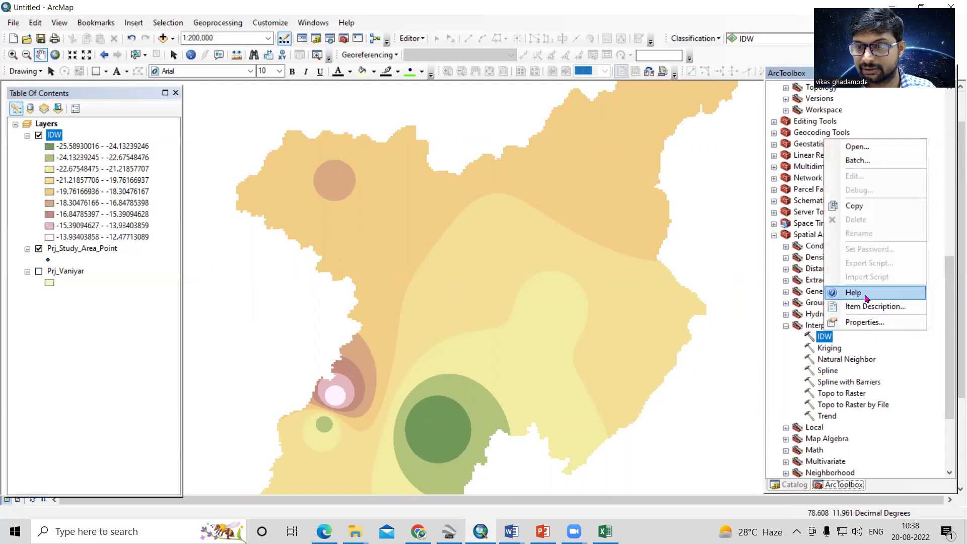
pyautogui.click(830, 293)
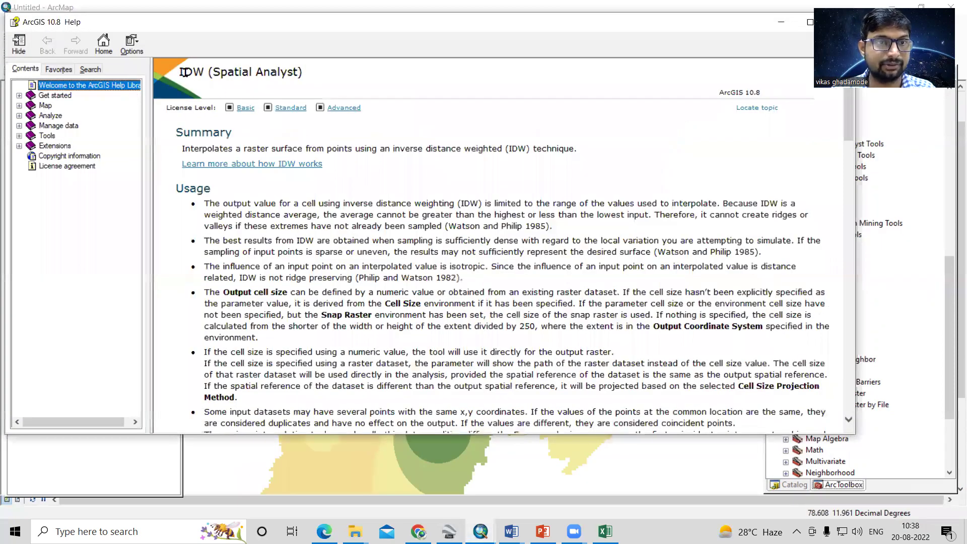
# Read the summary and usage notes on the IDW (Spatial Analyst) help page
pyautogui.tripleClick(295, 72)
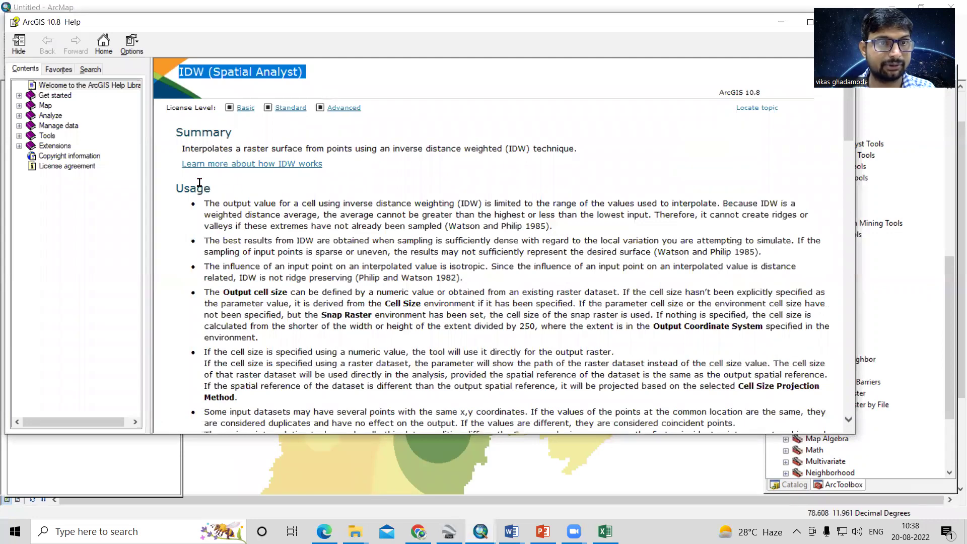
pyautogui.moveTo(392, 148); pyautogui.dragTo(481, 227)
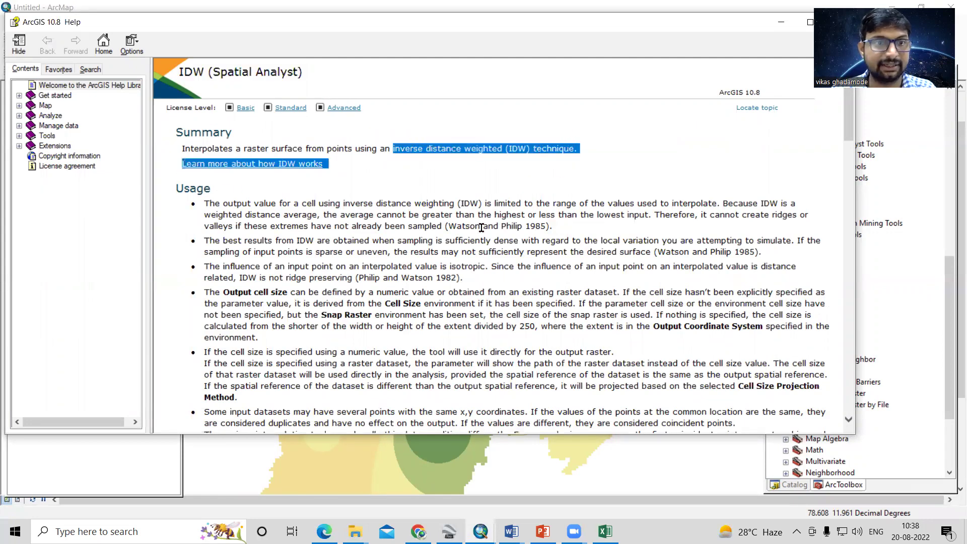
pyautogui.scroll(-5, 472, 233)
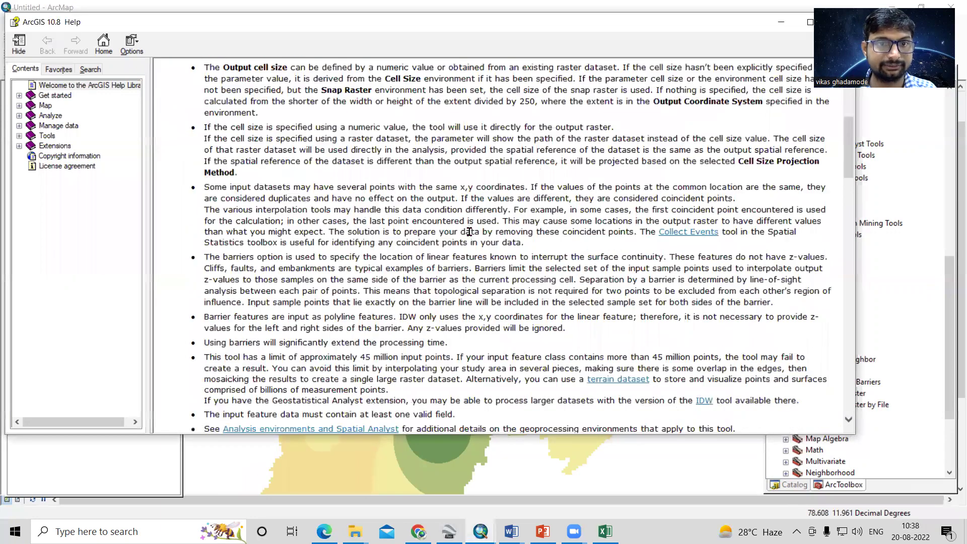
pyautogui.scroll(5, 463, 241)
pyautogui.click(307, 229)
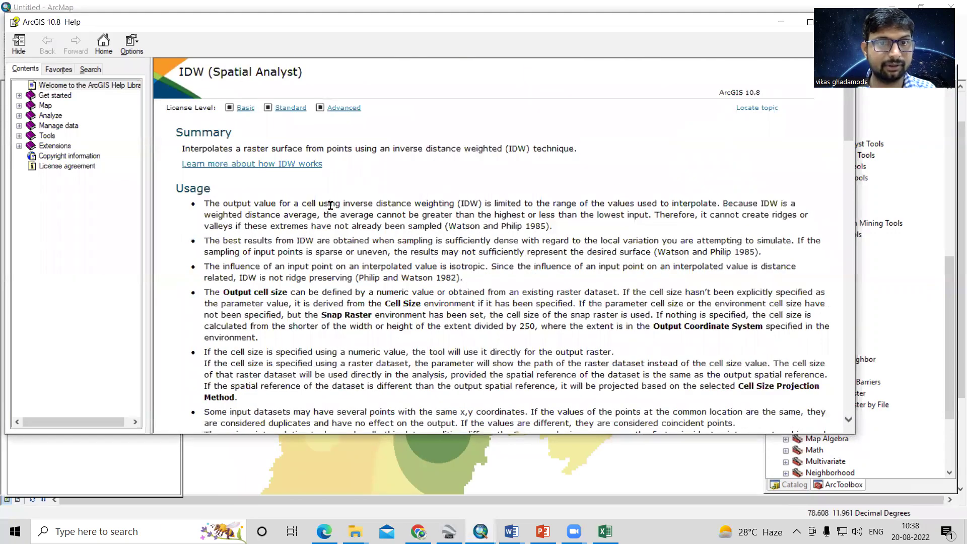
# Open the linked topic on how IDW works and review its neighborhood illustration and the section on the Power parameter
pyautogui.click(252, 165)
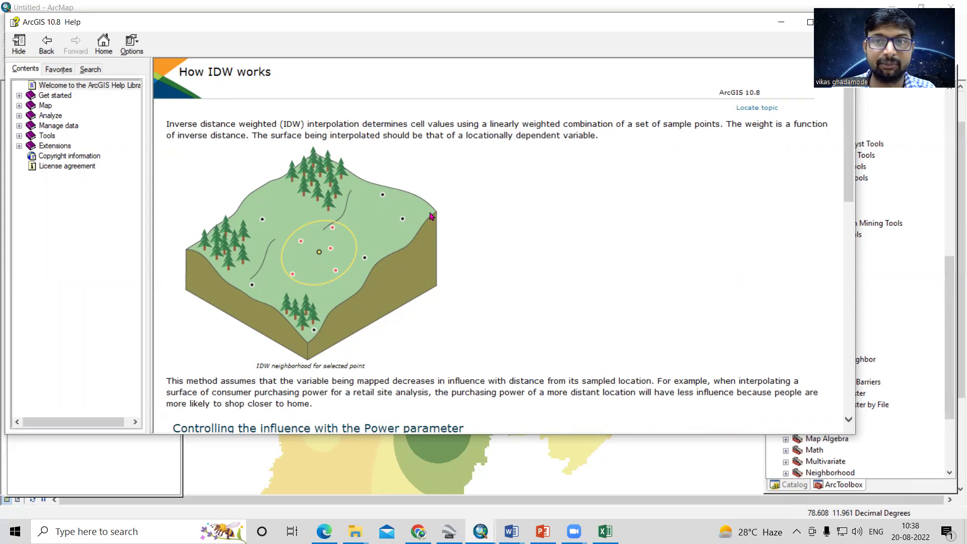
pyautogui.scroll(-3, 366, 287)
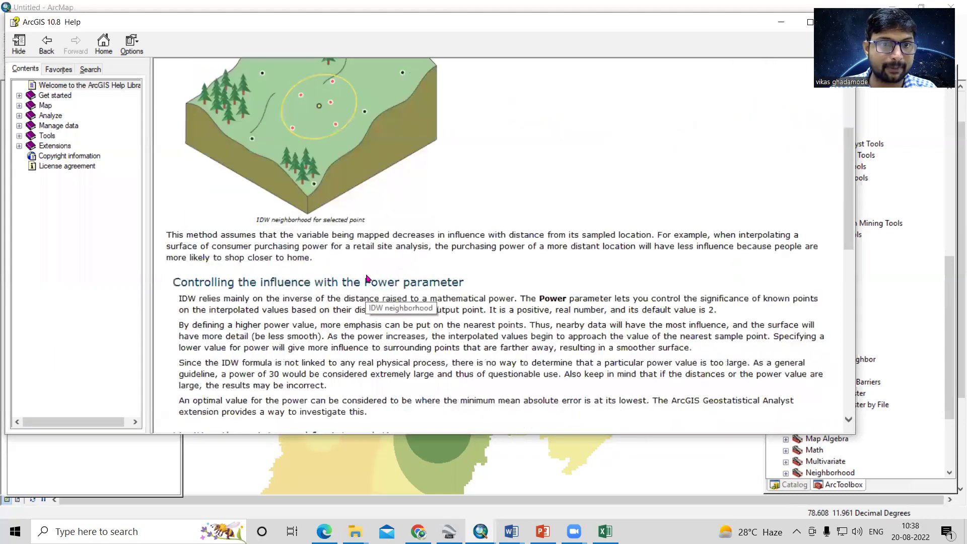
pyautogui.press('End')
pyautogui.press('Home')
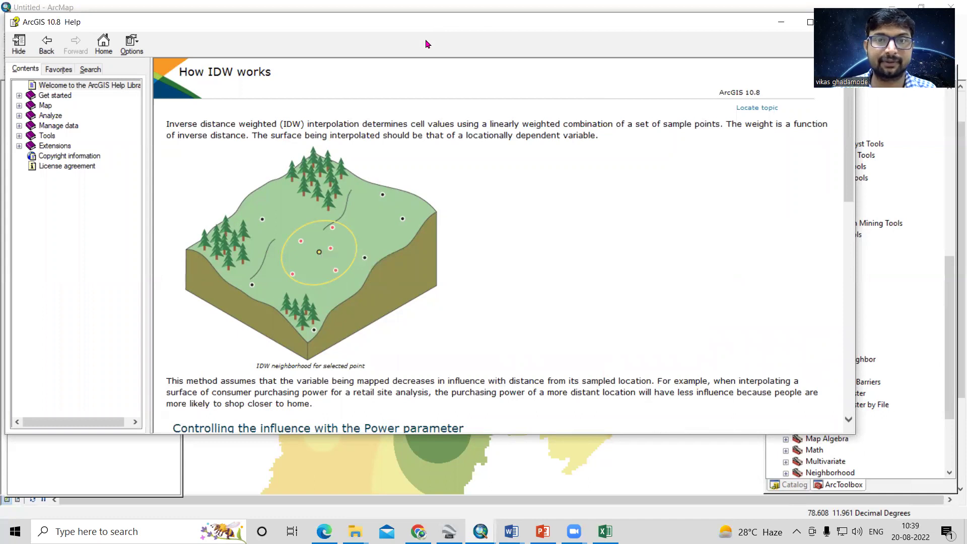
pyautogui.moveTo(425, 22); pyautogui.dragTo(433, 118)
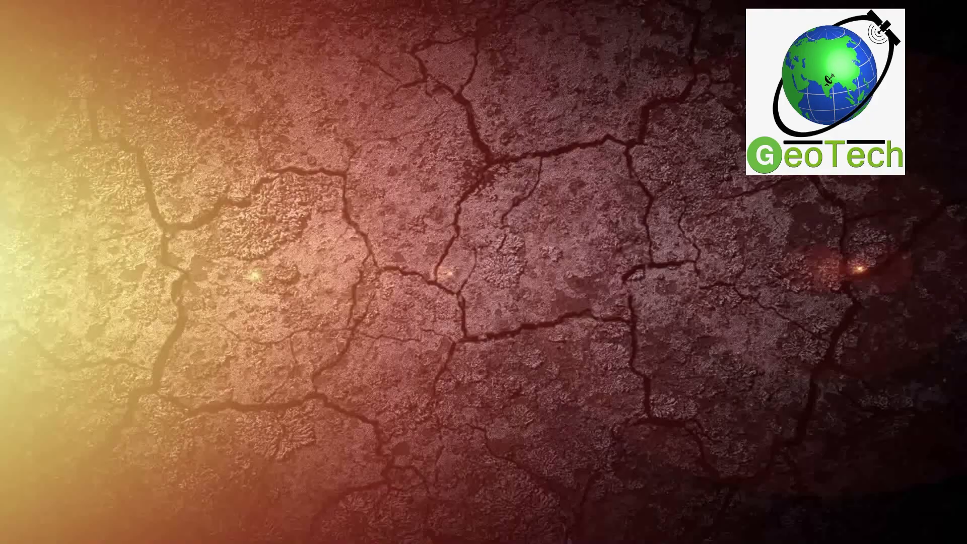